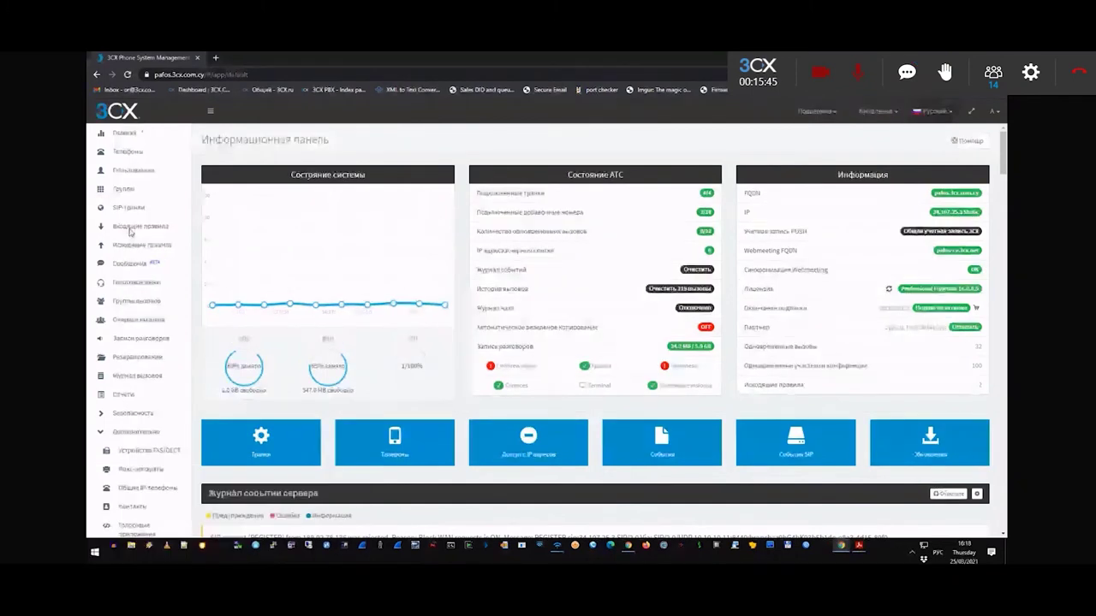
Step: Open the voicemail settings of the 000 admin extension and locate the voicemail enabling option
{"action": "left_click", "coordinate": [132, 170]}
{"action": "left_click", "coordinate": [132, 170]}
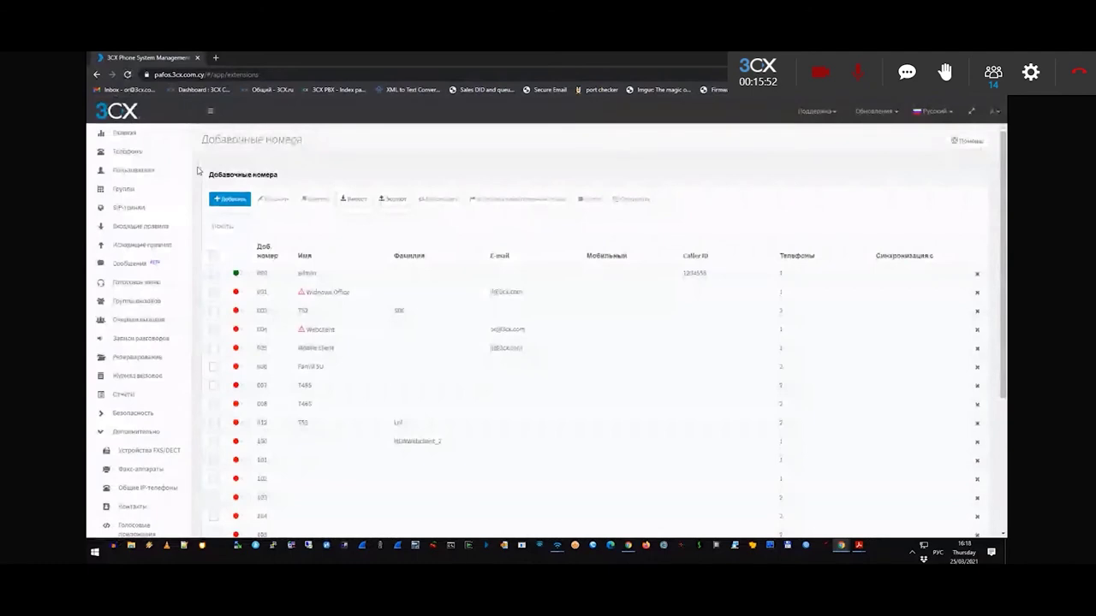
{"action": "double_click", "coordinate": [315, 276]}
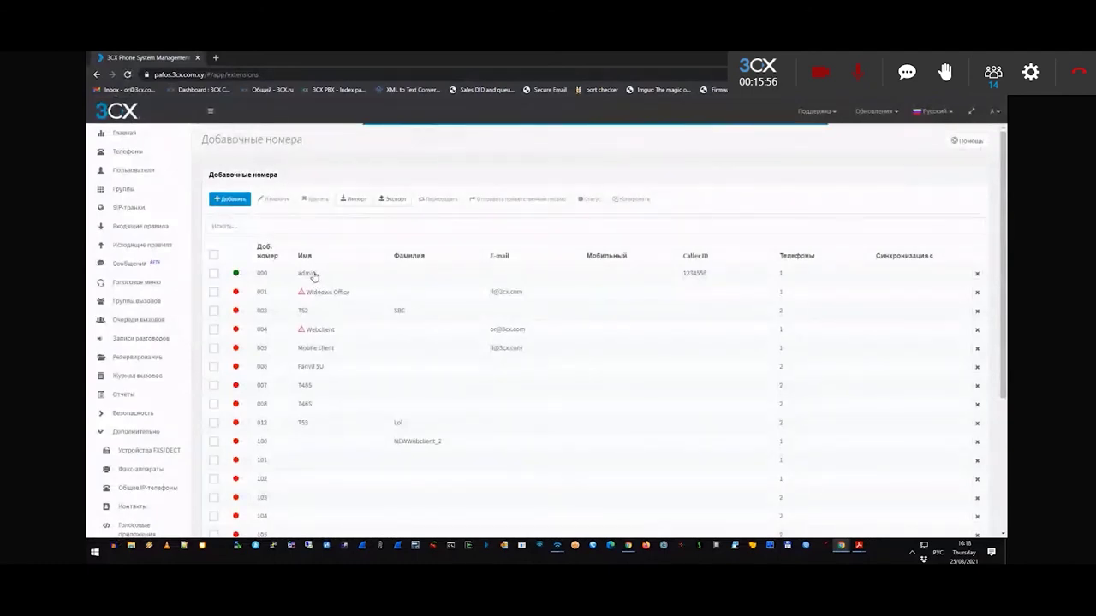
{"action": "left_click", "coordinate": [275, 186]}
{"action": "left_click_drag", "start_coordinate": [227, 210], "coordinate": [324, 213]}
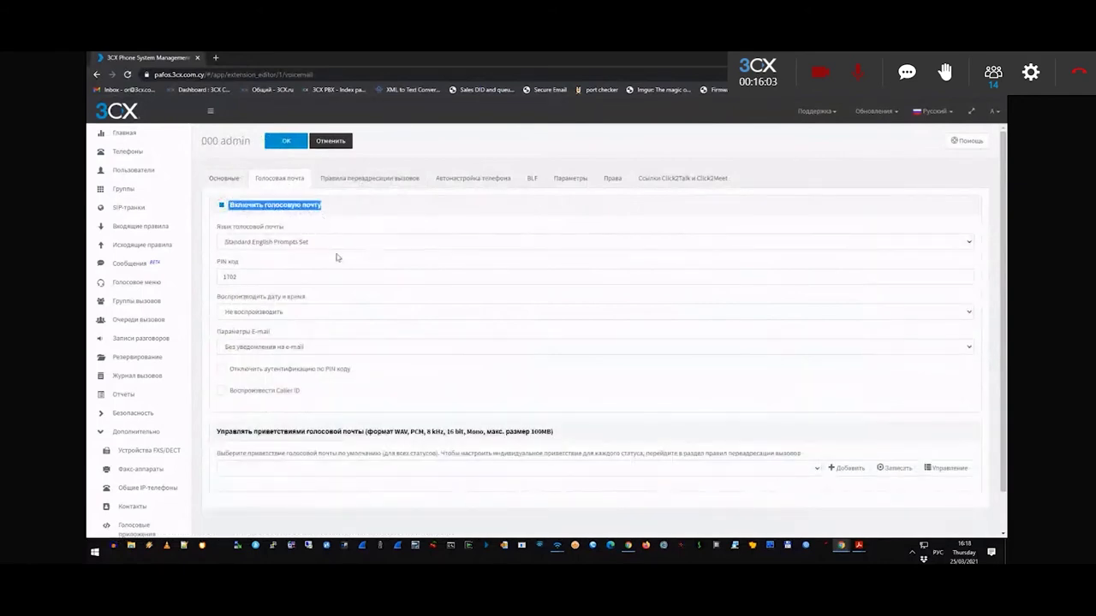
Step: Check the available voicemail prompt languages and the mailbox PIN code field
{"action": "left_click_drag", "start_coordinate": [219, 227], "coordinate": [286, 237]}
{"action": "left_click", "coordinate": [307, 243]}
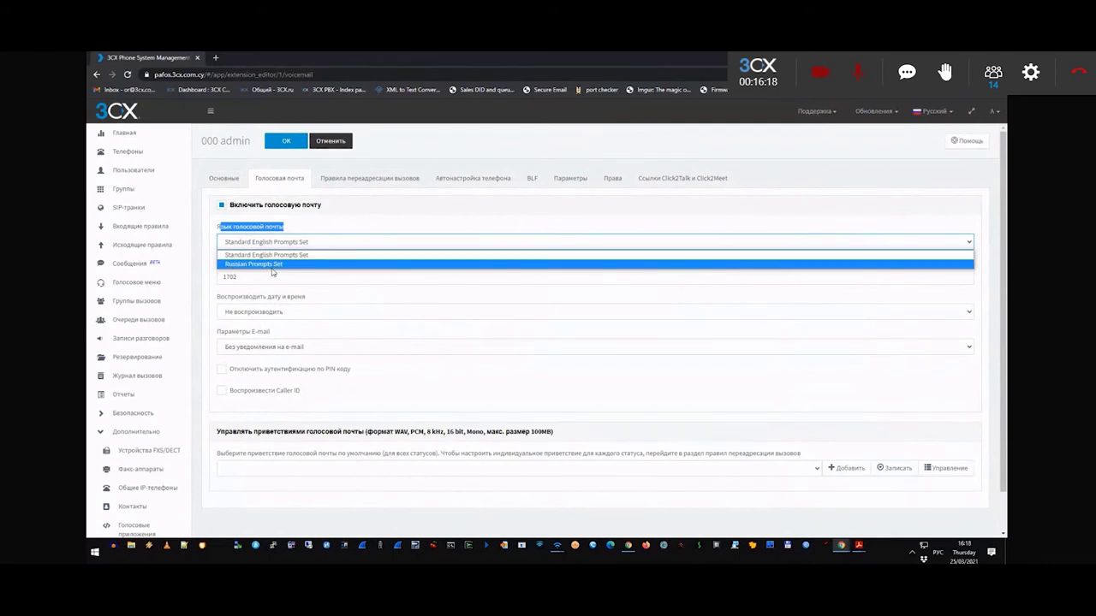
{"action": "key", "text": "Escape"}
{"action": "key", "text": "Tab"}
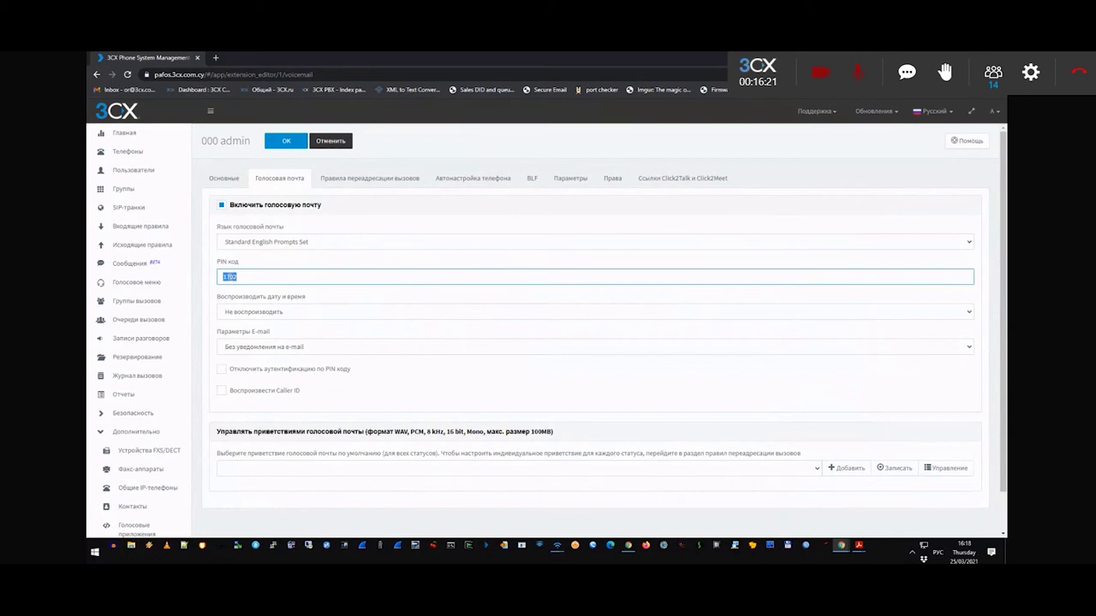
{"action": "left_click", "coordinate": [269, 270]}
Step: Try disabling PIN code authentication for the mailbox, restore it, and select the existing PIN code
{"action": "left_click", "coordinate": [222, 371]}
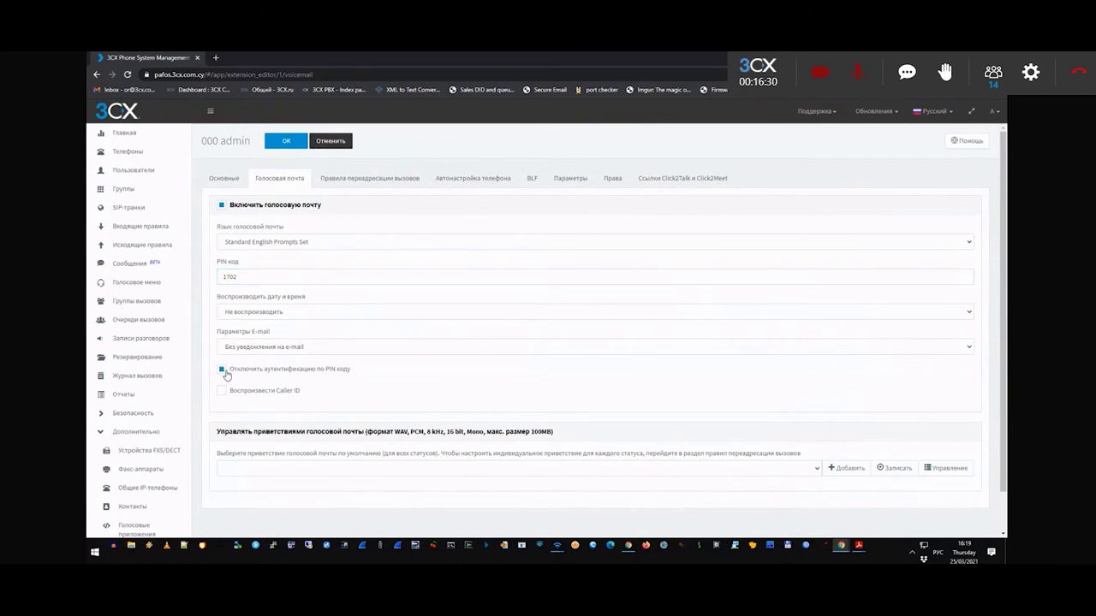
{"action": "left_click", "coordinate": [222, 371]}
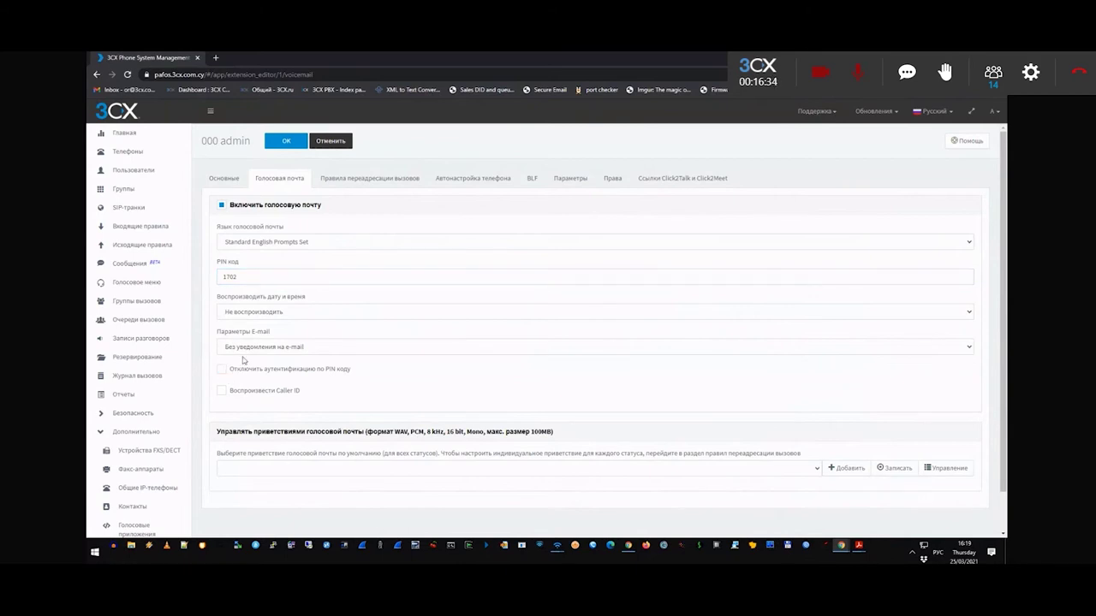
{"action": "double_click", "coordinate": [241, 275]}
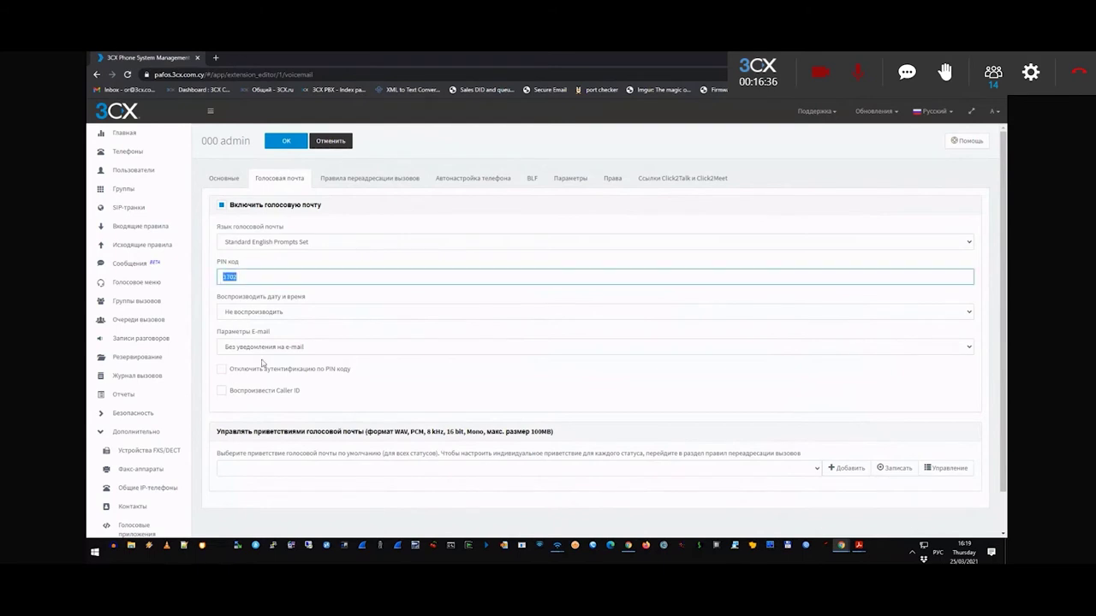
Step: Examine the options for playing the date and time of voicemail messages
{"action": "left_click", "coordinate": [272, 313]}
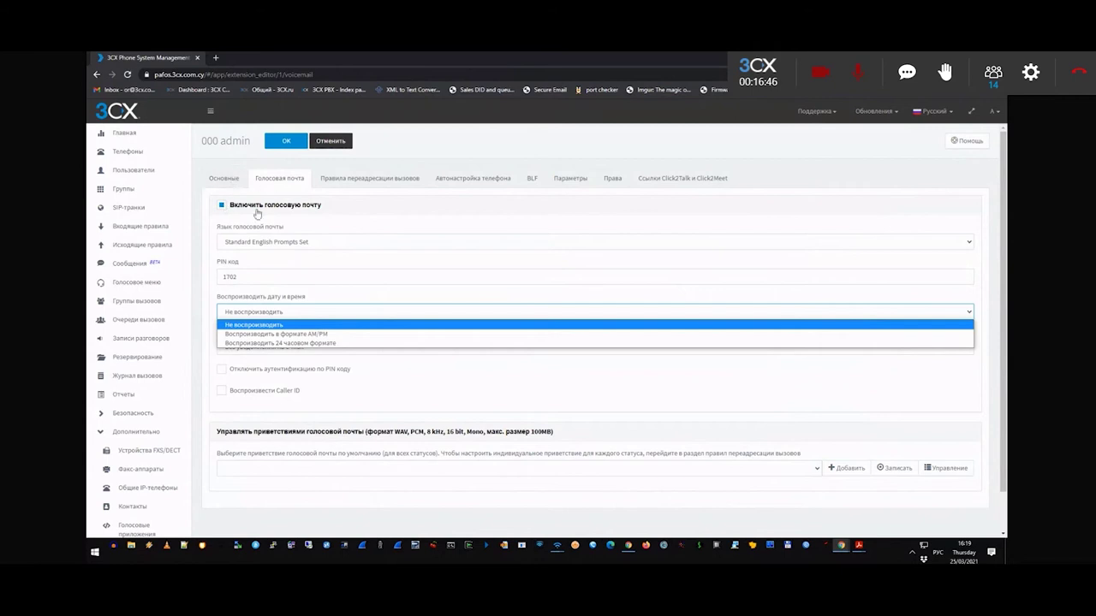
{"action": "left_click", "coordinate": [257, 306]}
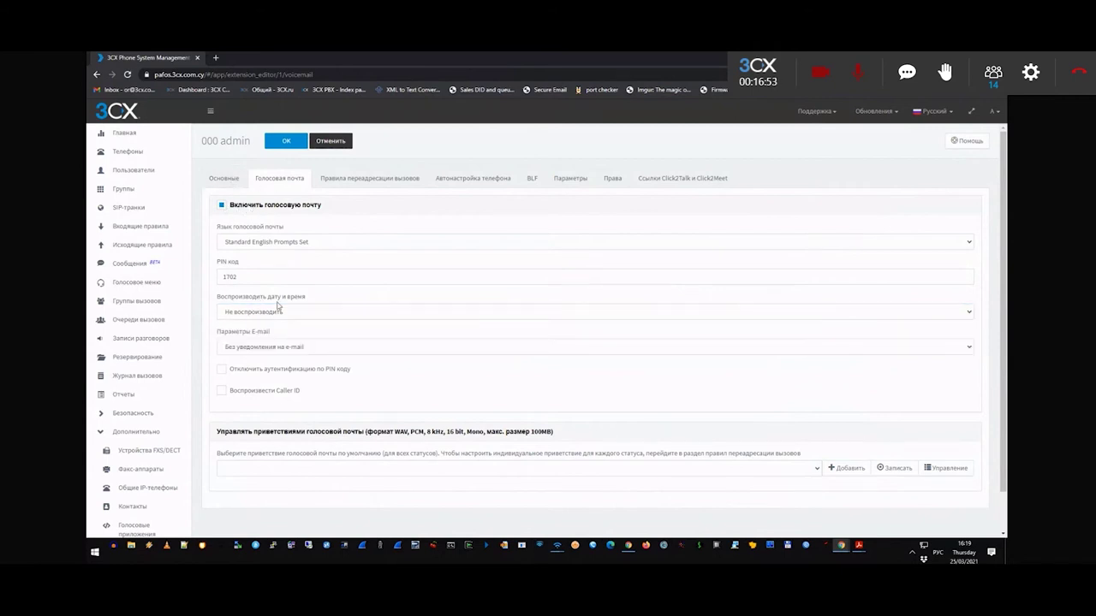
{"action": "left_click", "coordinate": [233, 316]}
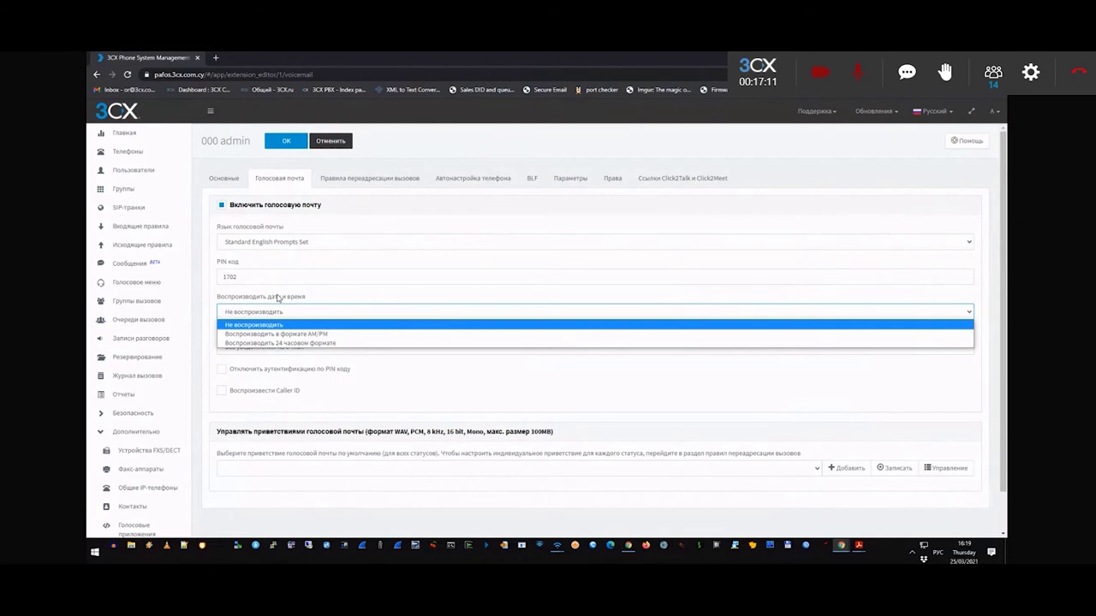
{"action": "left_click", "coordinate": [278, 297]}
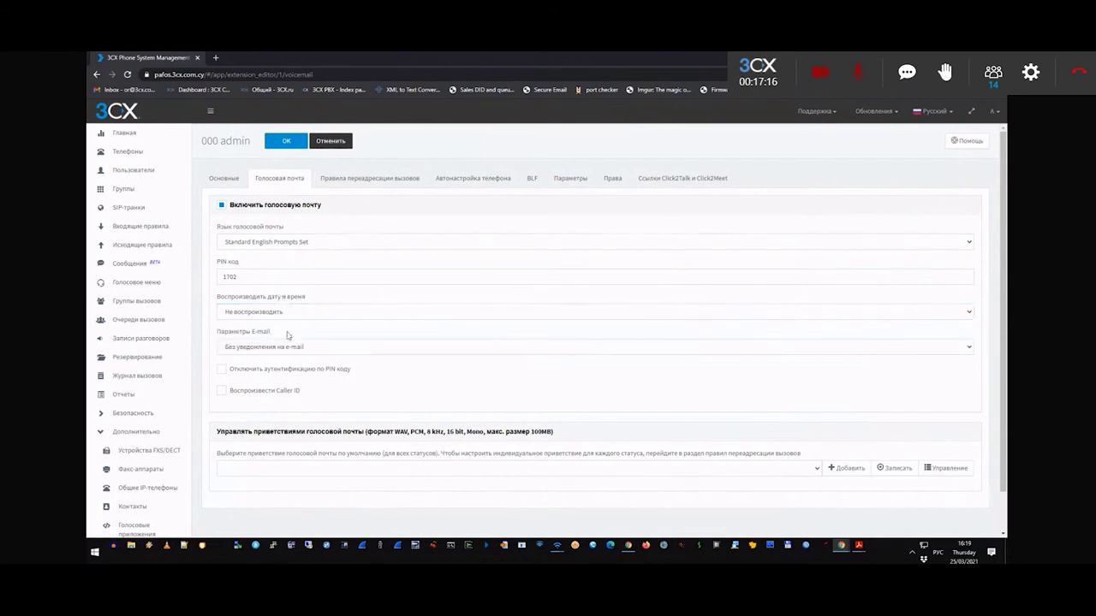
Step: Set the e-mail option to send voice messages as attachments and delete them from the mailbox, and enable Caller ID playback
{"action": "left_click", "coordinate": [261, 349]}
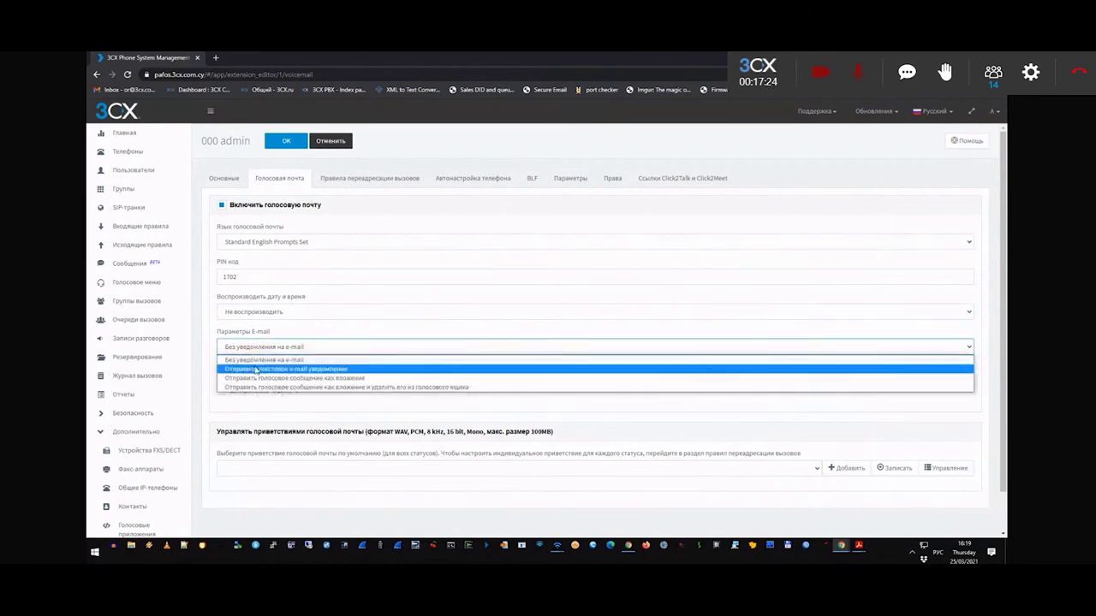
{"action": "left_click", "coordinate": [257, 373]}
{"action": "left_click", "coordinate": [321, 349]}
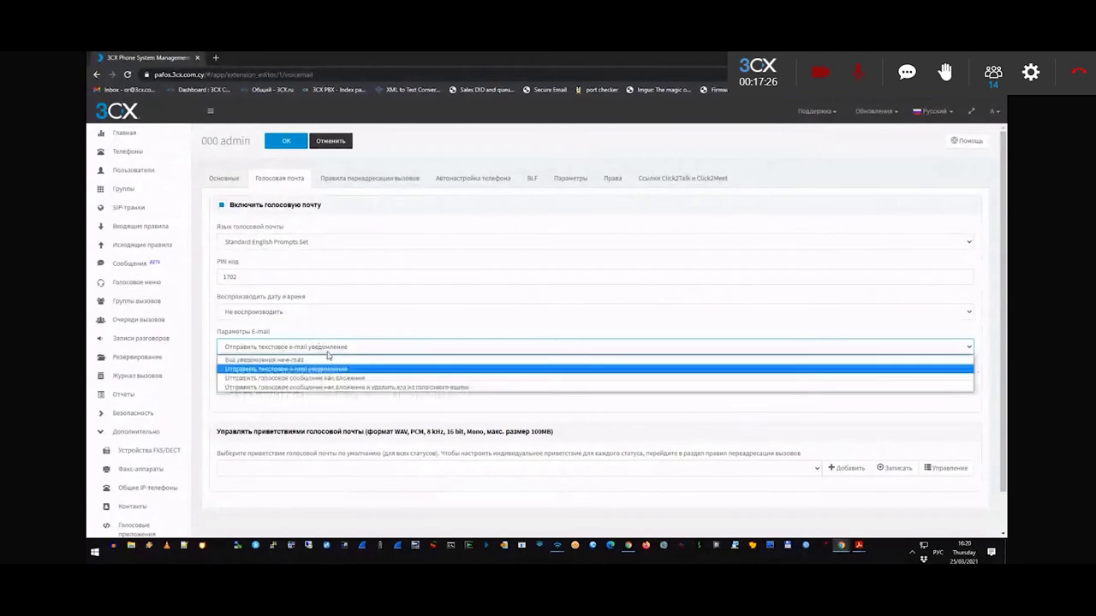
{"action": "left_click", "coordinate": [304, 383]}
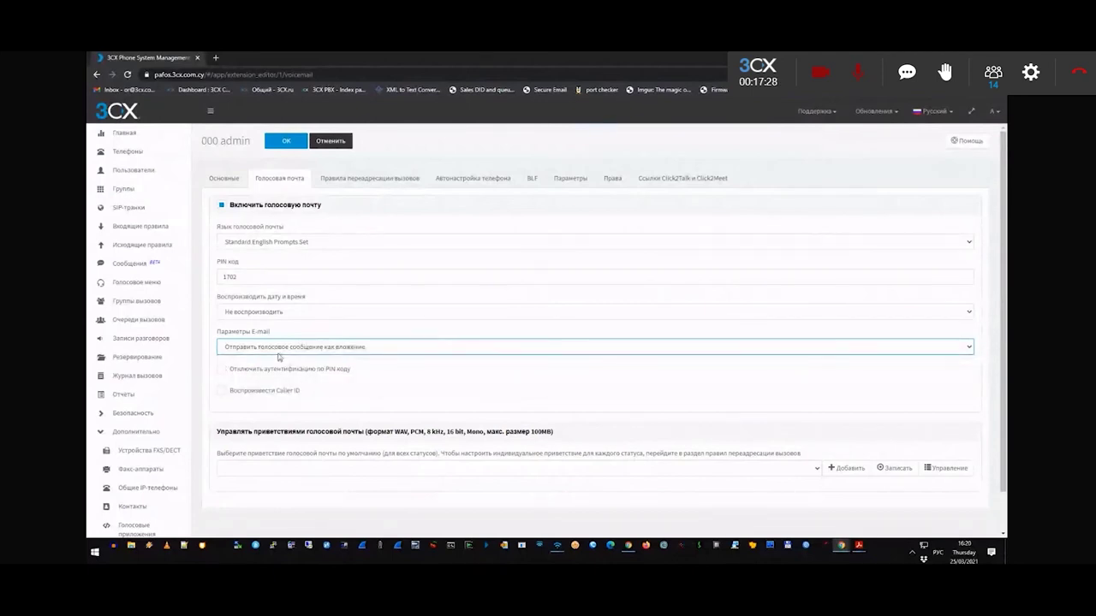
{"action": "left_click", "coordinate": [278, 350]}
{"action": "left_click", "coordinate": [275, 387]}
{"action": "left_click", "coordinate": [221, 391]}
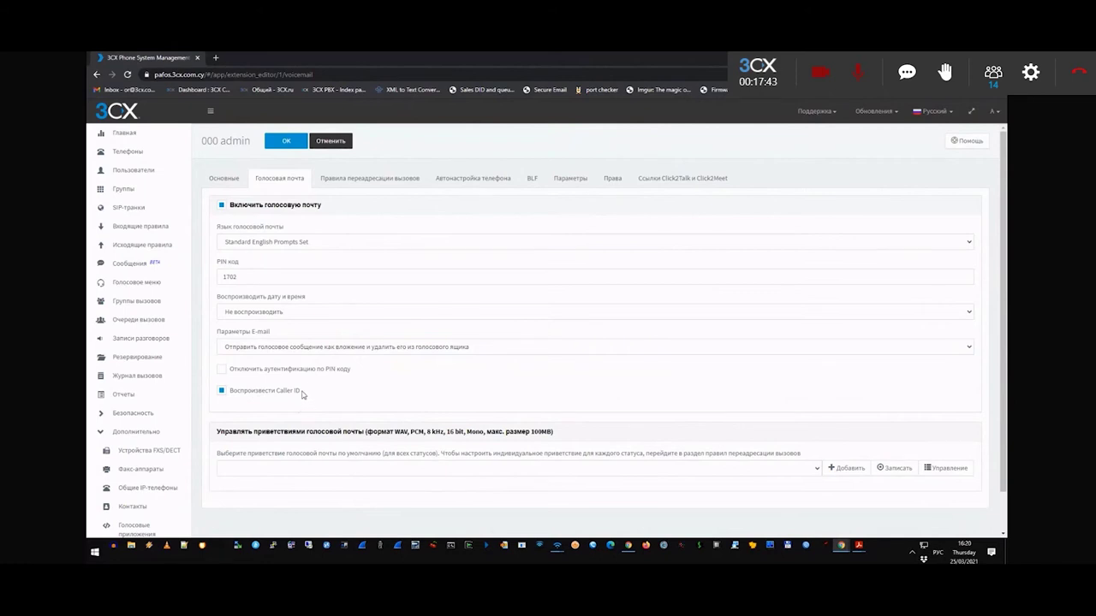
{"action": "left_click_drag", "start_coordinate": [301, 395], "coordinate": [232, 396]}
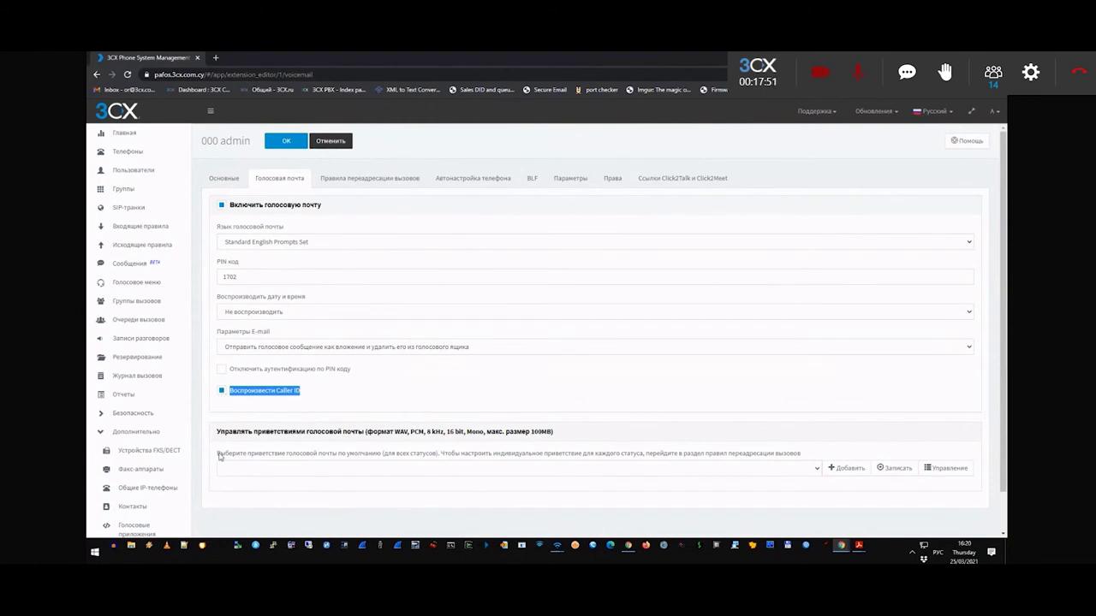
Step: Start recording a new voicemail greeting and review the audio file name and extension settings
{"action": "left_click_drag", "start_coordinate": [219, 433], "coordinate": [574, 439]}
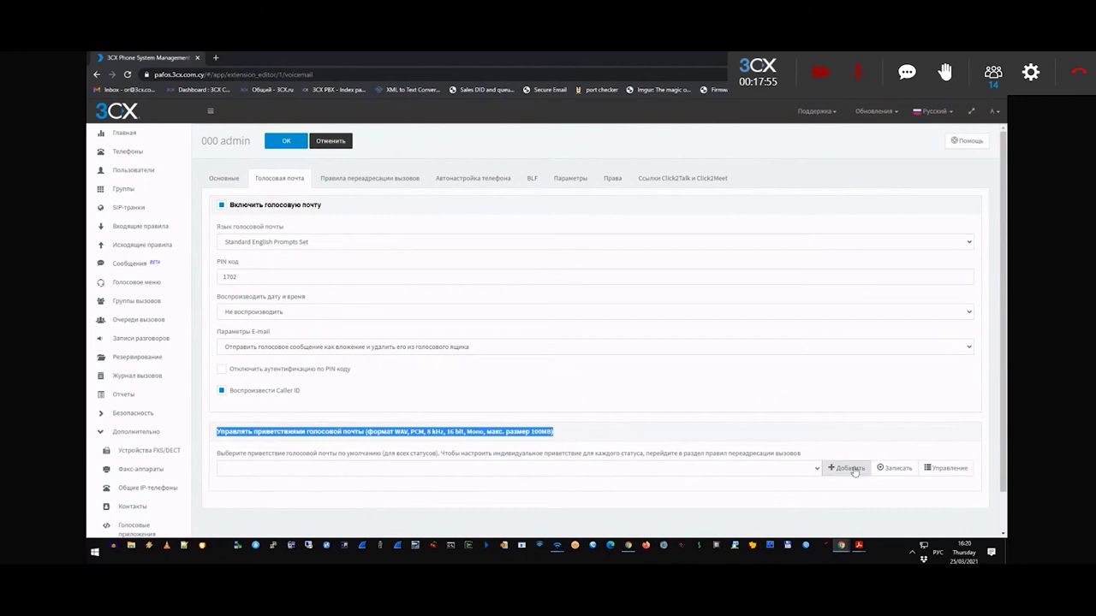
{"action": "left_click", "coordinate": [896, 468]}
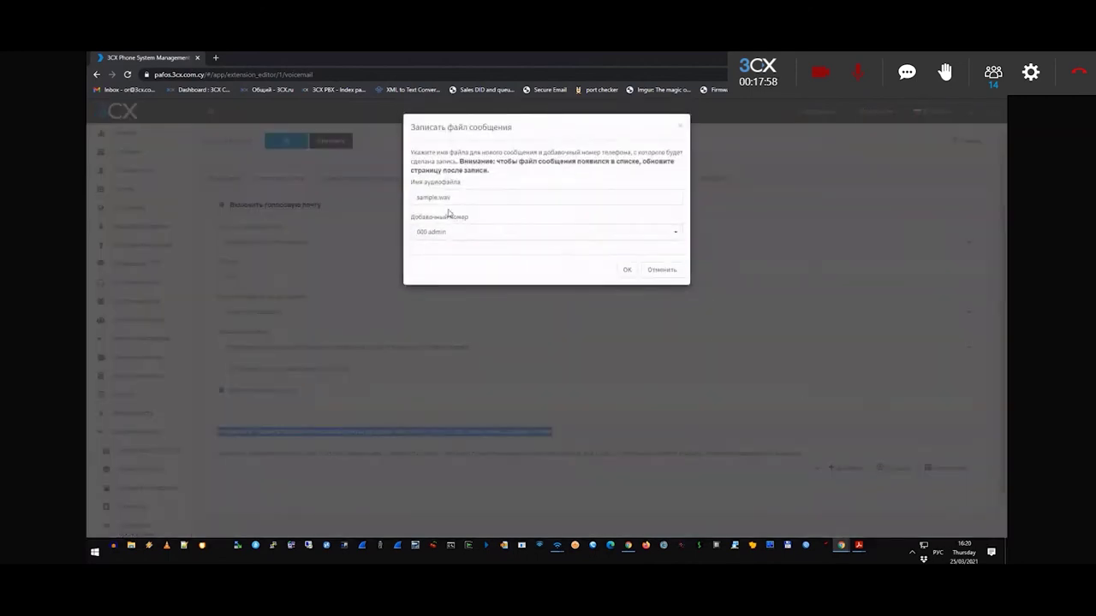
{"action": "double_click", "coordinate": [438, 199]}
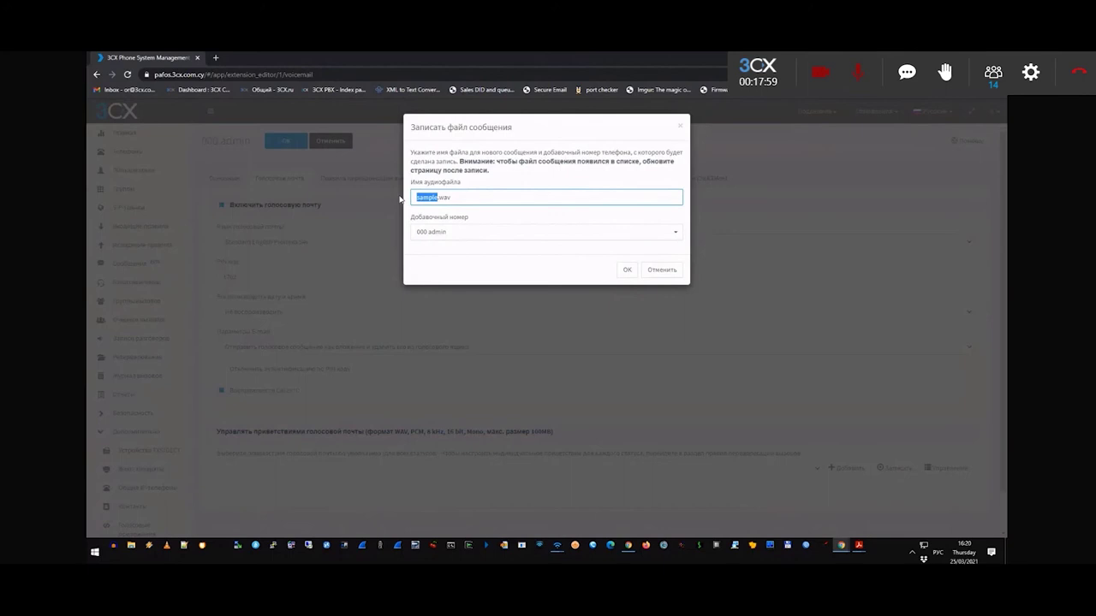
{"action": "left_click", "coordinate": [442, 233]}
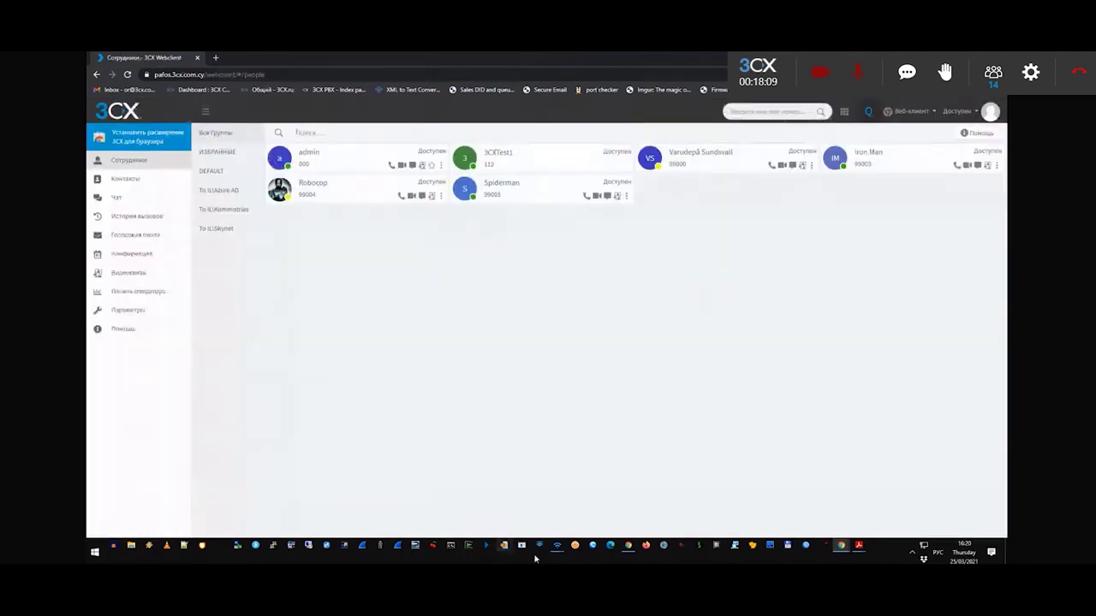
Step: Combine the web client and the phone system management console as two tabs of one browser window
{"action": "key", "text": "super+Down"}
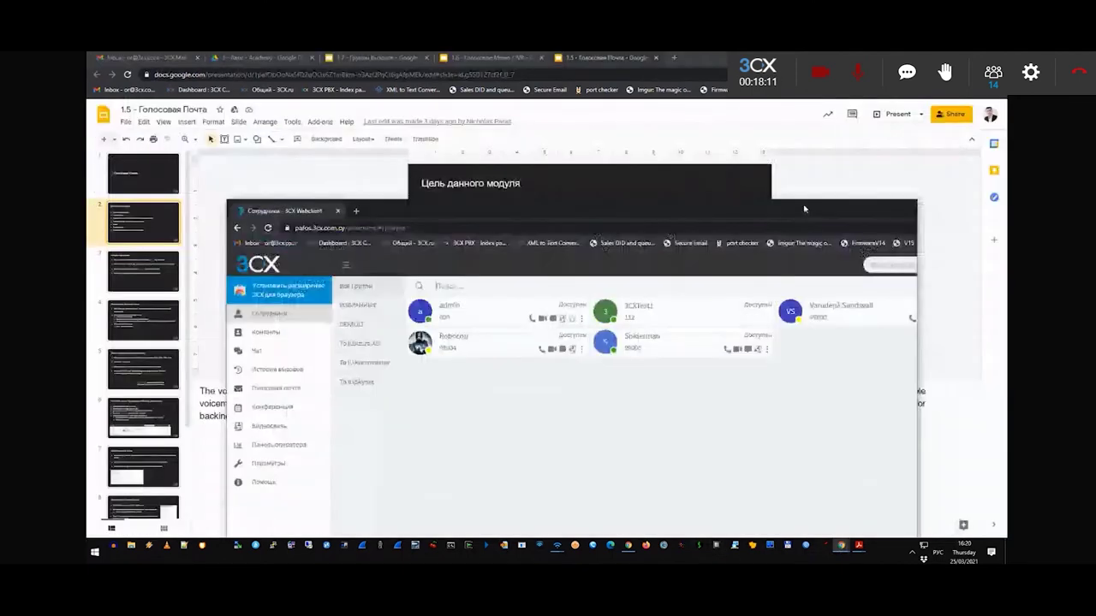
{"action": "key", "text": "super+Down"}
{"action": "key", "text": "alt+Tab"}
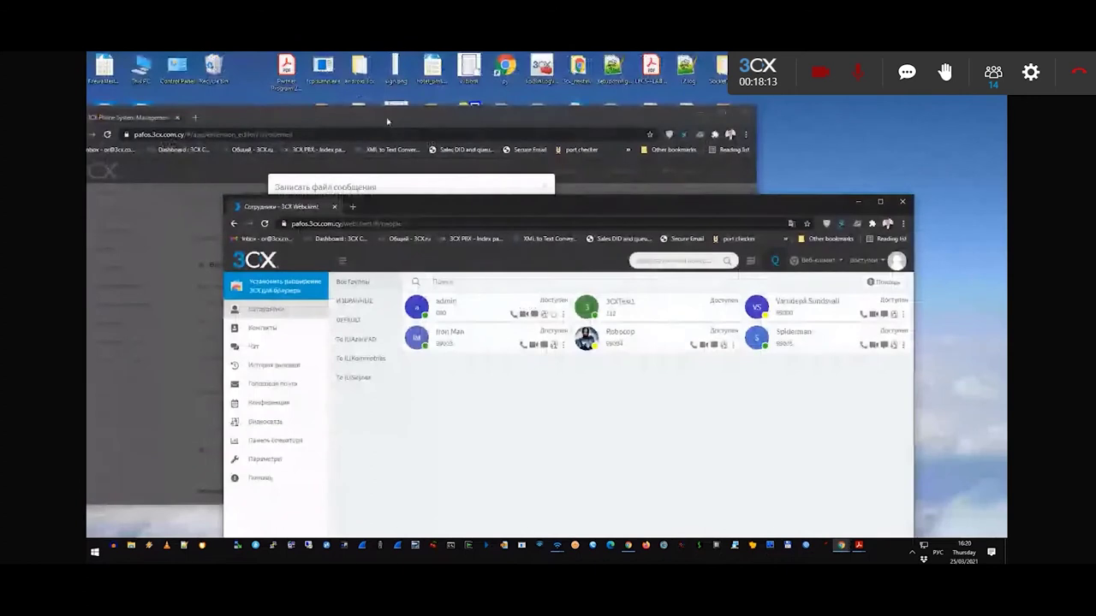
{"action": "key", "text": "alt+Tab"}
{"action": "left_click_drag", "start_coordinate": [507, 122], "coordinate": [664, 207]}
{"action": "left_click_drag", "start_coordinate": [415, 216], "coordinate": [393, 207]}
{"action": "left_click", "coordinate": [299, 208]}
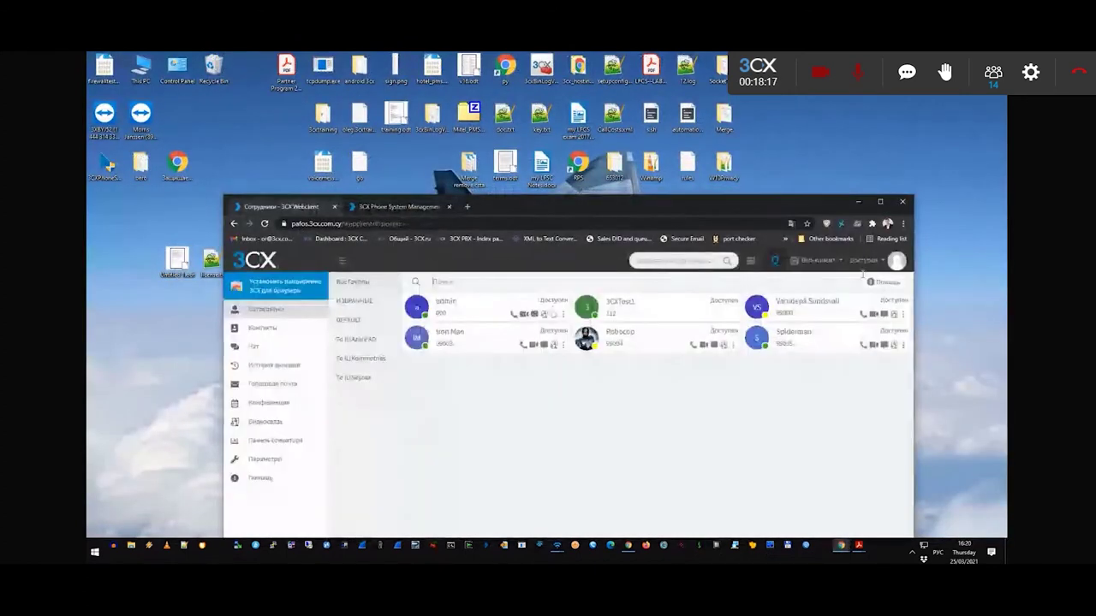
Step: Check the web client's own extension, and request recording of the greeting sample.wav from extension 112
{"action": "left_click", "coordinate": [896, 260]}
{"action": "left_click", "coordinate": [394, 207]}
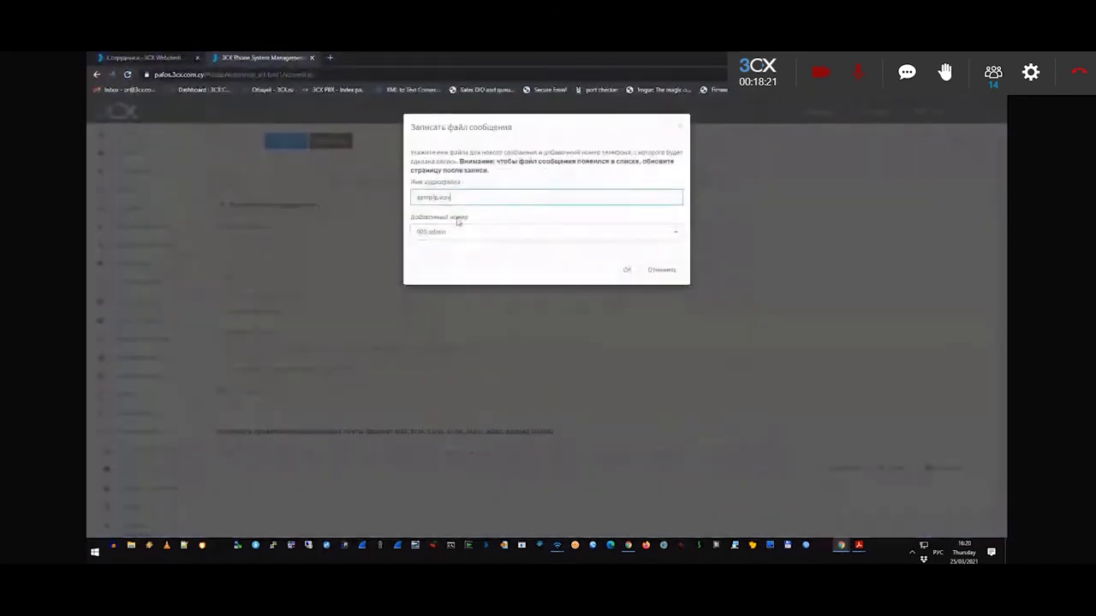
{"action": "double_click", "coordinate": [433, 197]}
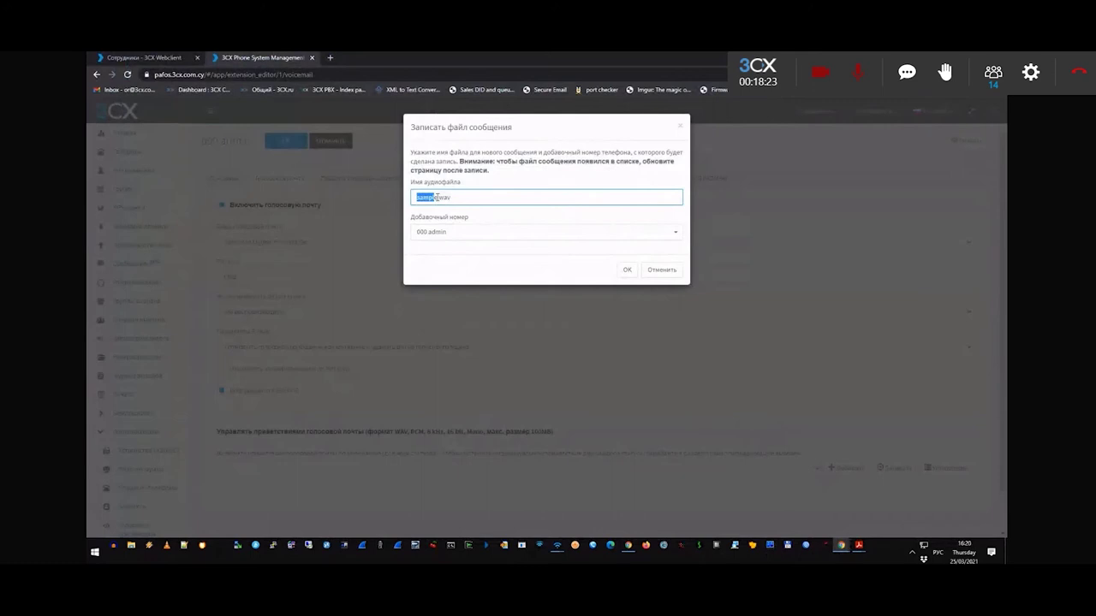
{"action": "left_click", "coordinate": [430, 232]}
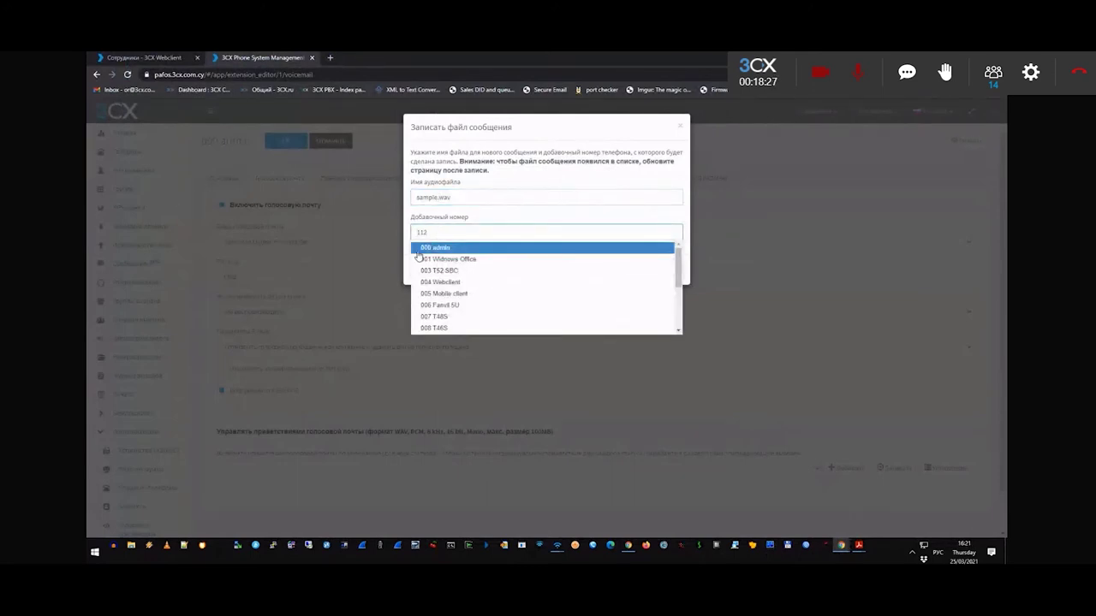
{"action": "left_click", "coordinate": [428, 253]}
{"action": "left_click", "coordinate": [628, 270]}
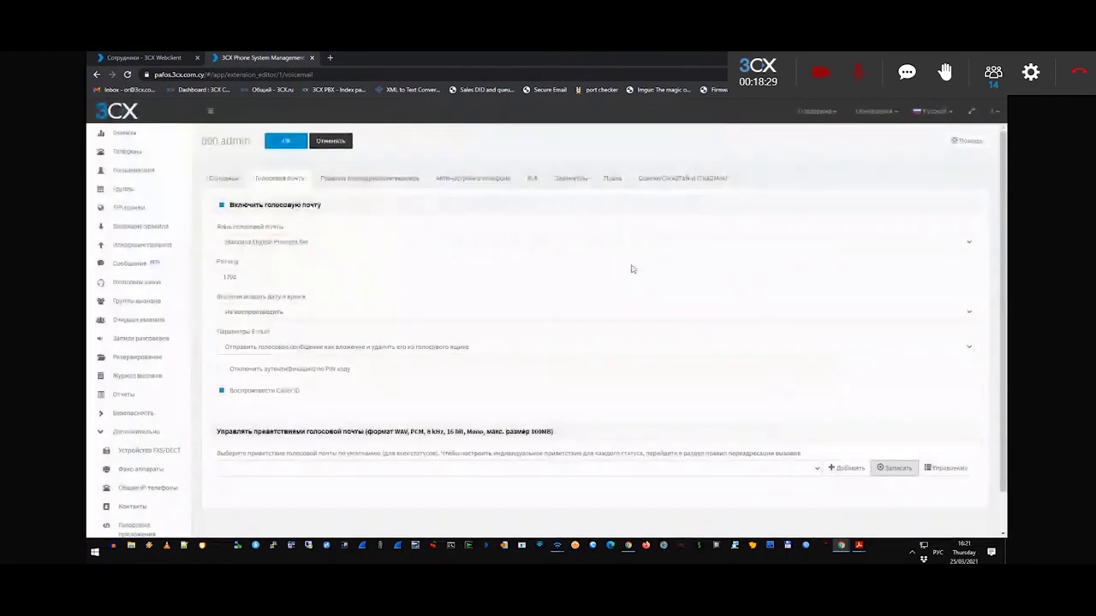
Step: Answer the incoming RecordFile call in the web client and end the greeting recording with # on the call's keypad
{"action": "left_click", "coordinate": [141, 57]}
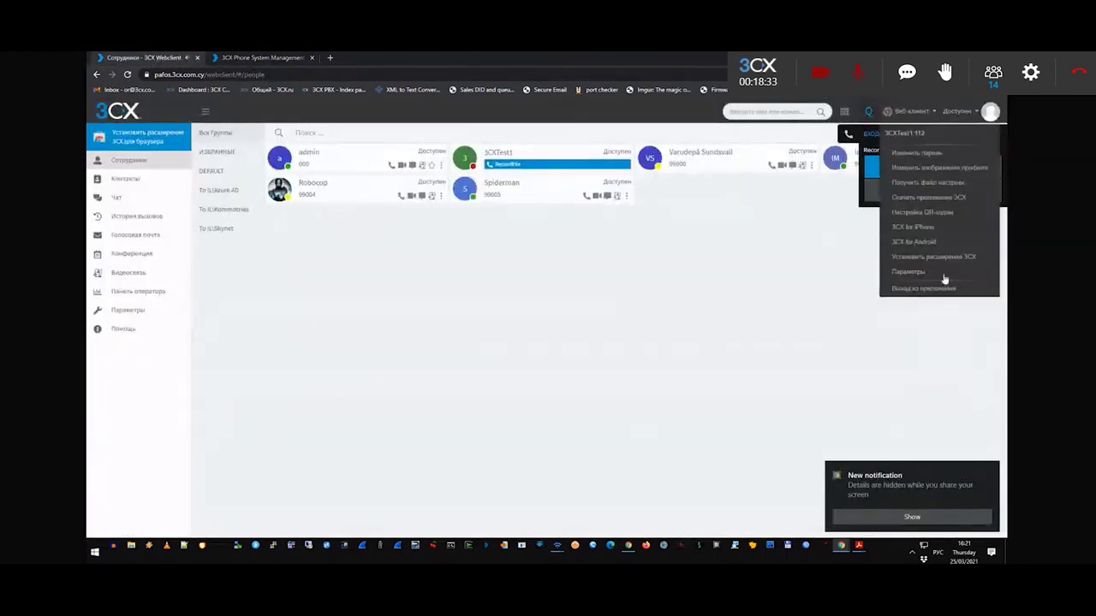
{"action": "left_click", "coordinate": [819, 302]}
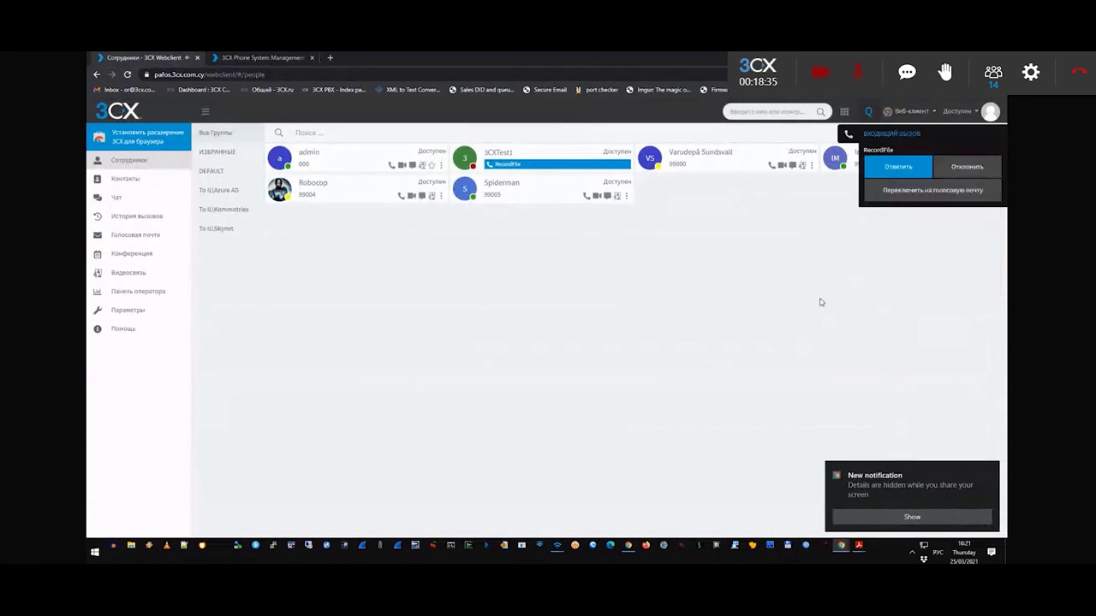
{"action": "left_click", "coordinate": [907, 171]}
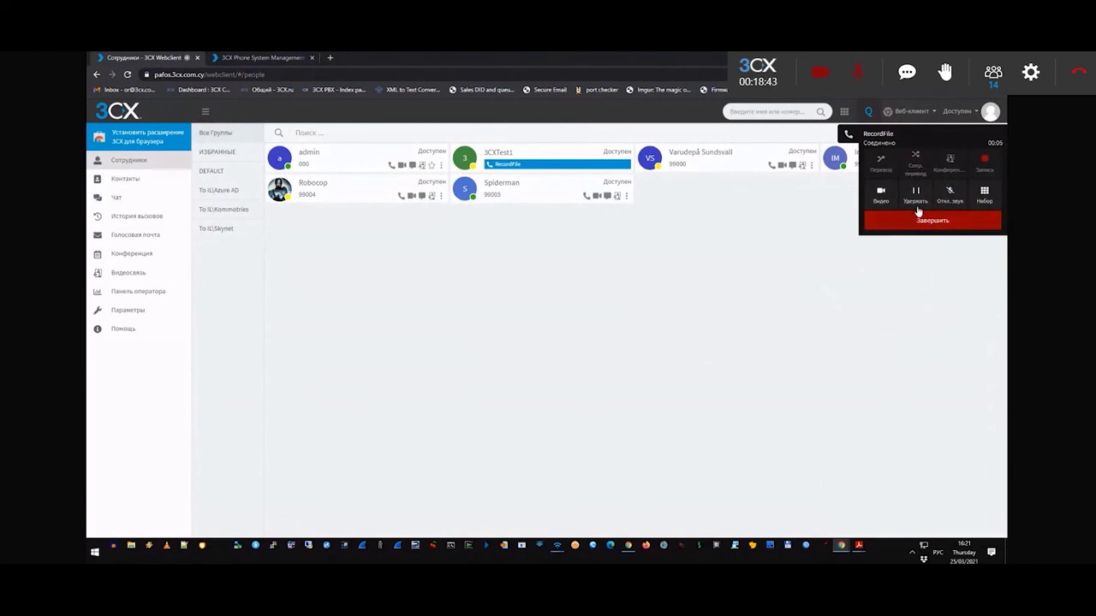
{"action": "left_click", "coordinate": [985, 196]}
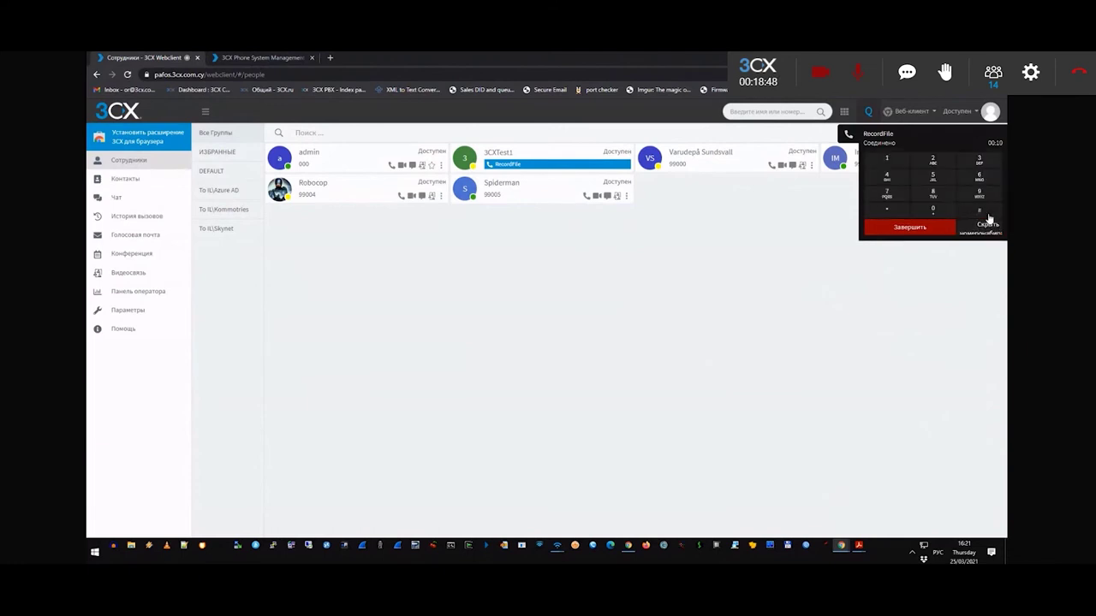
{"action": "left_click", "coordinate": [980, 219]}
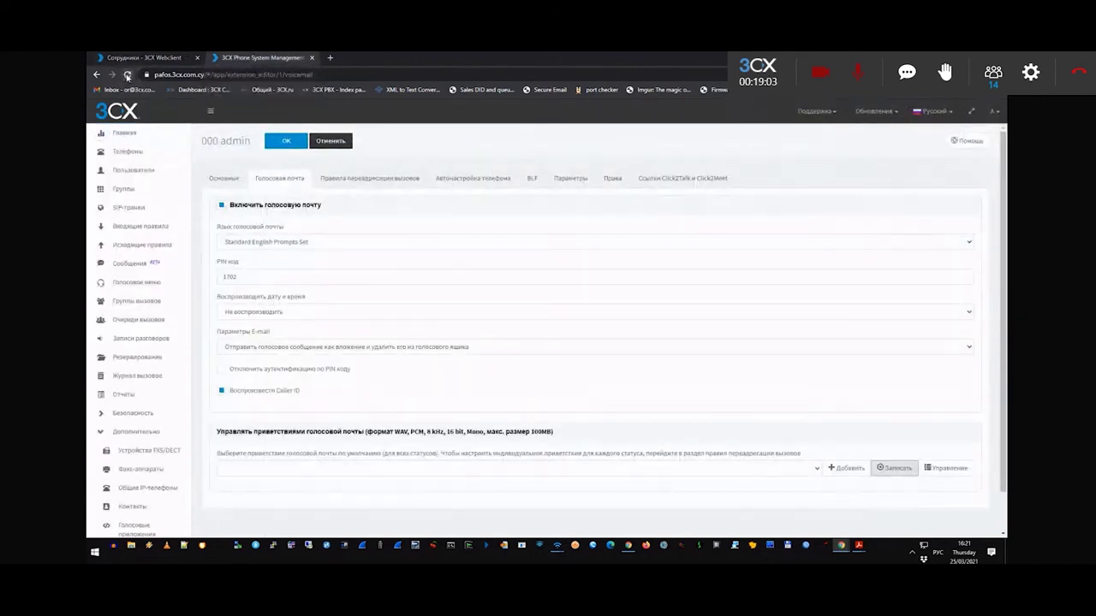
Step: Reload the extension's voicemail settings and check for the recorded sample.wav in the default greeting list and greeting management
{"action": "left_click", "coordinate": [127, 75]}
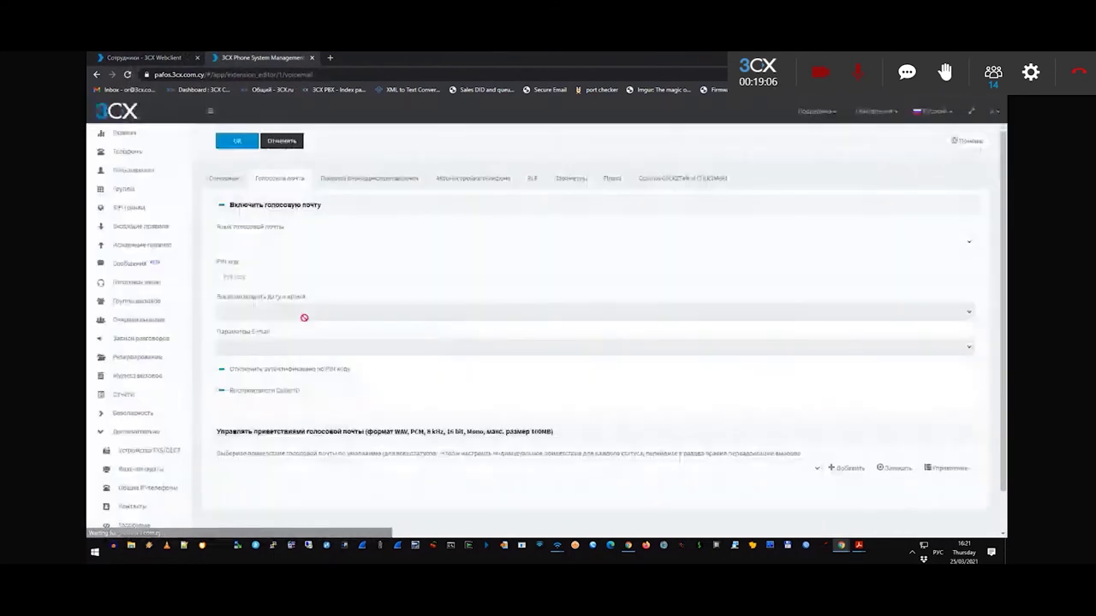
{"action": "left_click", "coordinate": [266, 471]}
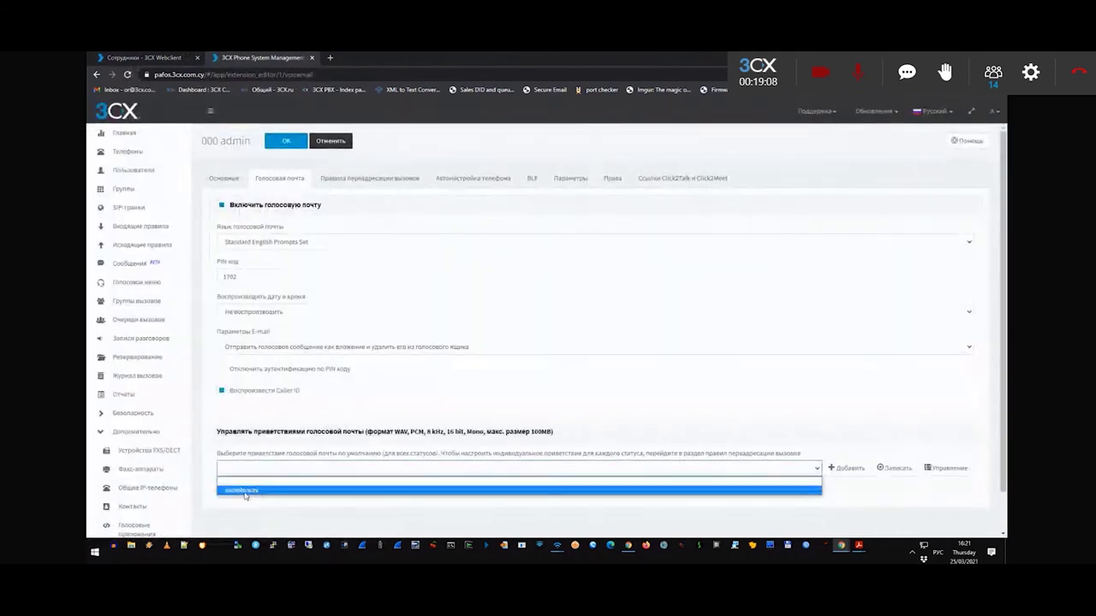
{"action": "left_click", "coordinate": [243, 490]}
{"action": "left_click", "coordinate": [945, 467]}
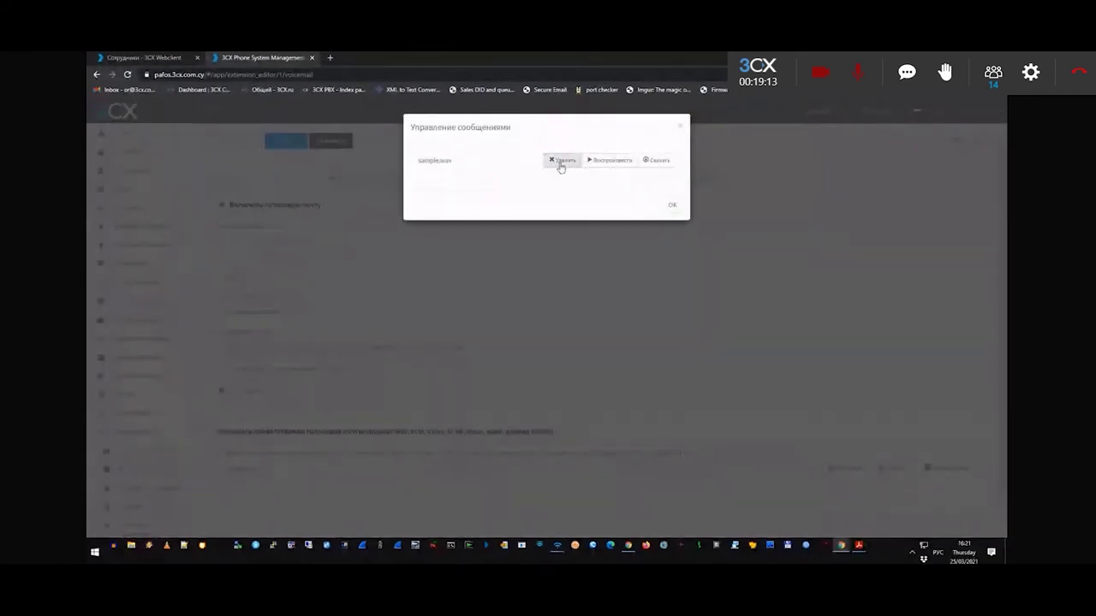
{"action": "left_click", "coordinate": [658, 163]}
{"action": "left_click", "coordinate": [672, 205]}
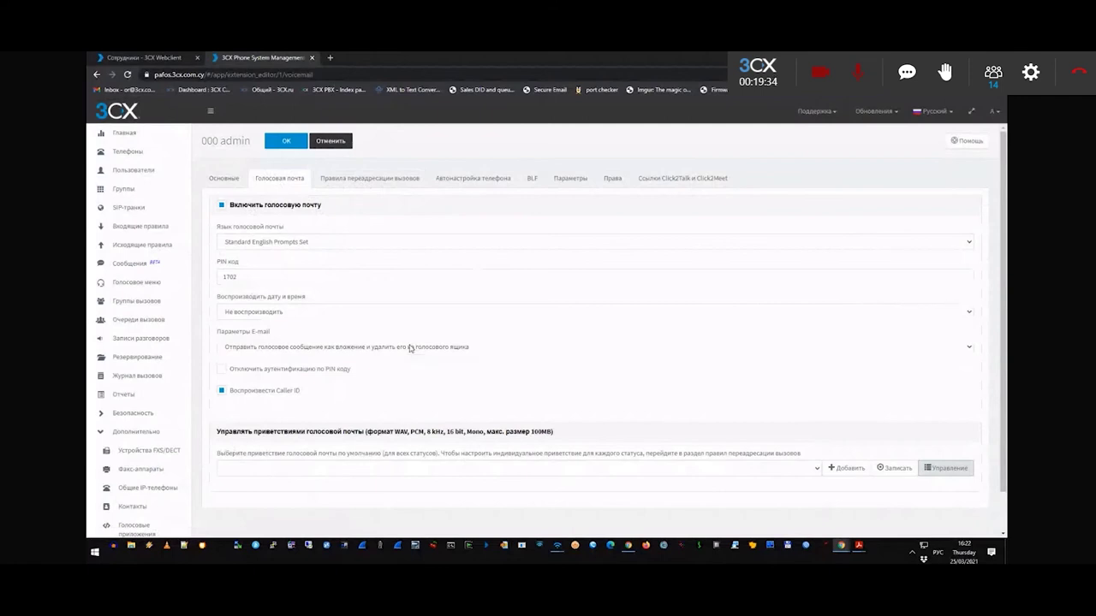
Step: Review the call forwarding rules of extension 000 for the Доступен status and compare the status list with the web client's
{"action": "left_click", "coordinate": [370, 178]}
{"action": "left_click", "coordinate": [231, 244]}
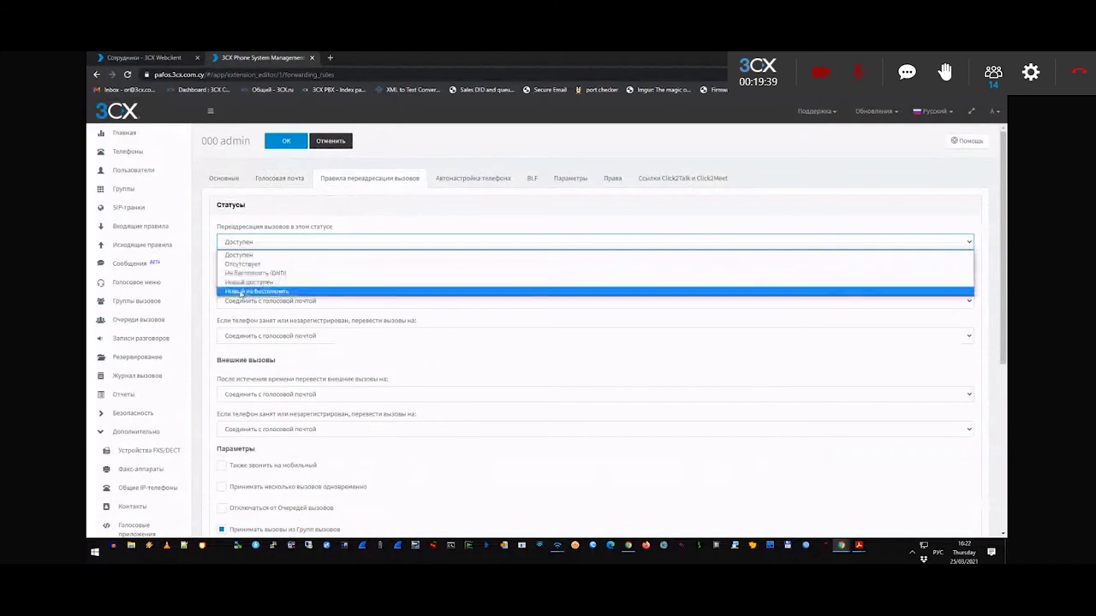
{"action": "left_click", "coordinate": [242, 292]}
{"action": "scroll", "coordinate": [274, 267], "scroll_direction": "down", "scroll_amount": 3}
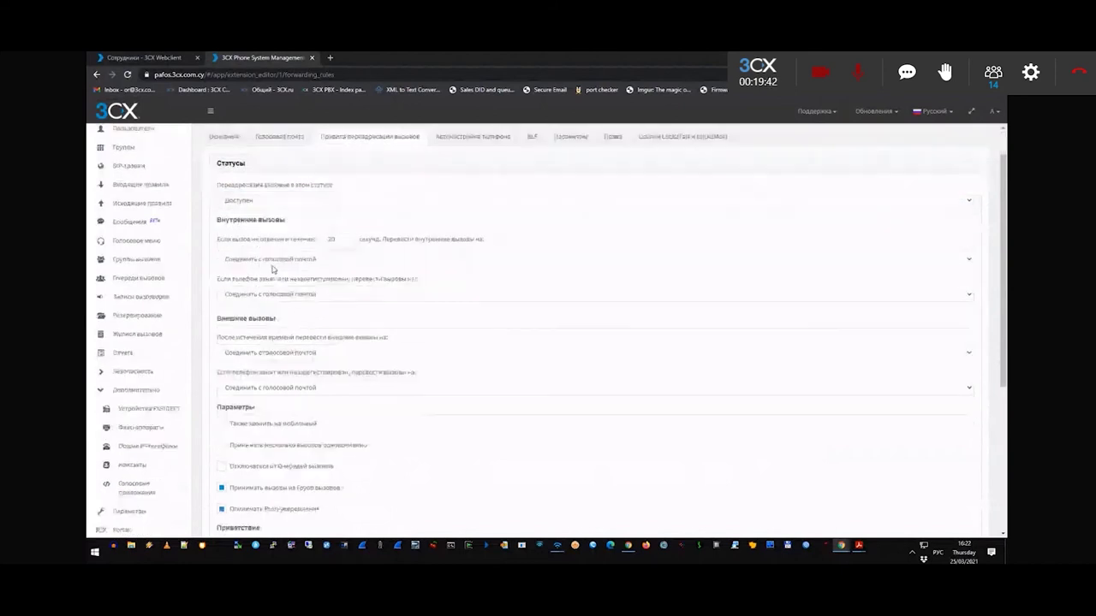
{"action": "left_click_drag", "start_coordinate": [221, 378], "coordinate": [528, 401]}
{"action": "scroll", "coordinate": [519, 406], "scroll_direction": "up", "scroll_amount": 3}
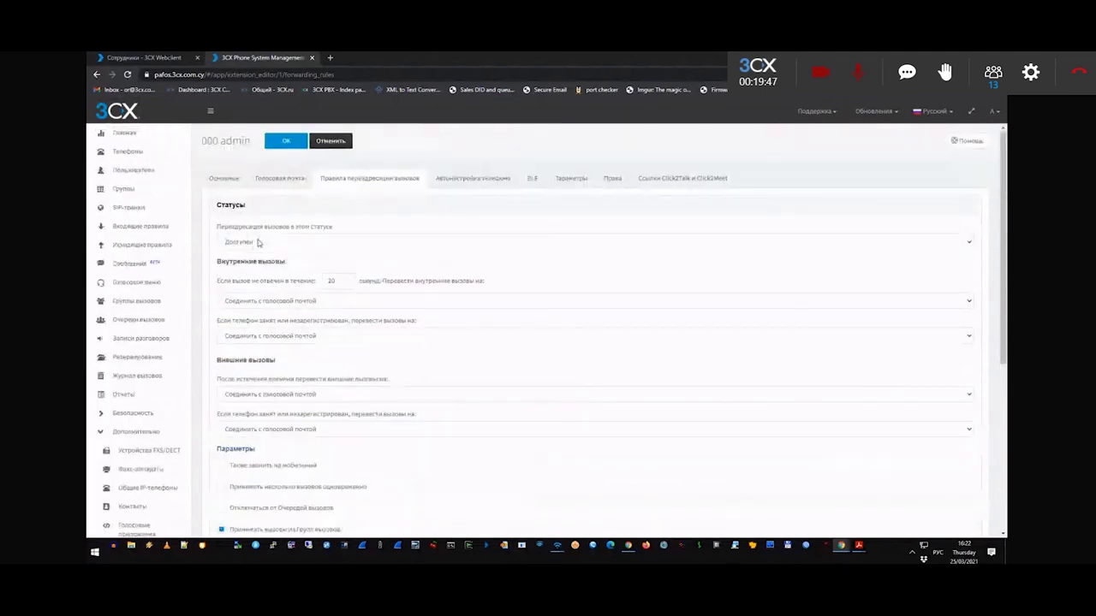
{"action": "left_click", "coordinate": [162, 57]}
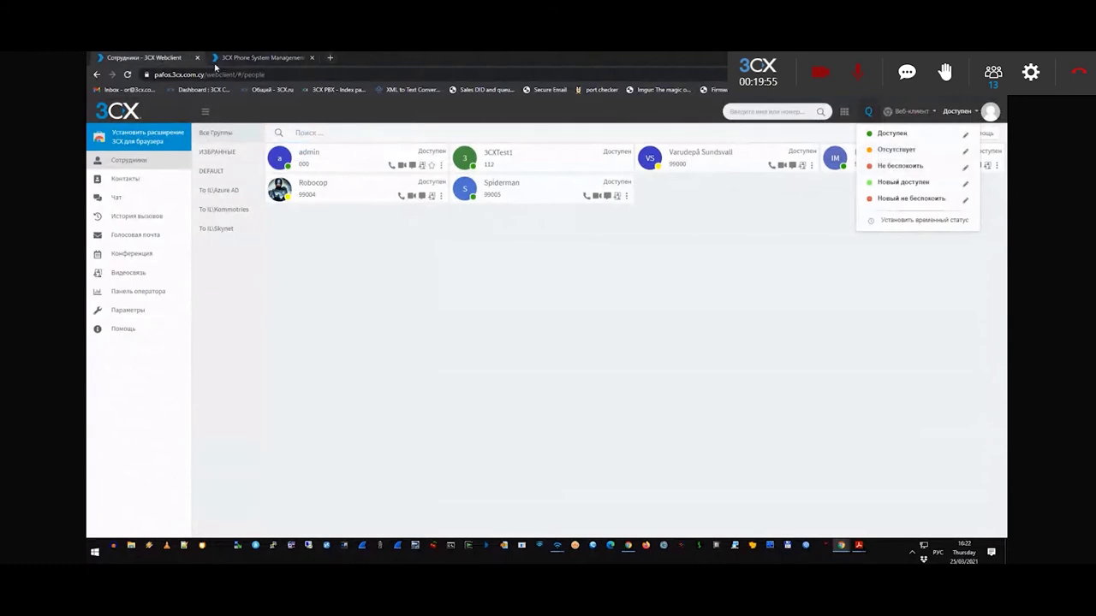
{"action": "left_click", "coordinate": [249, 57]}
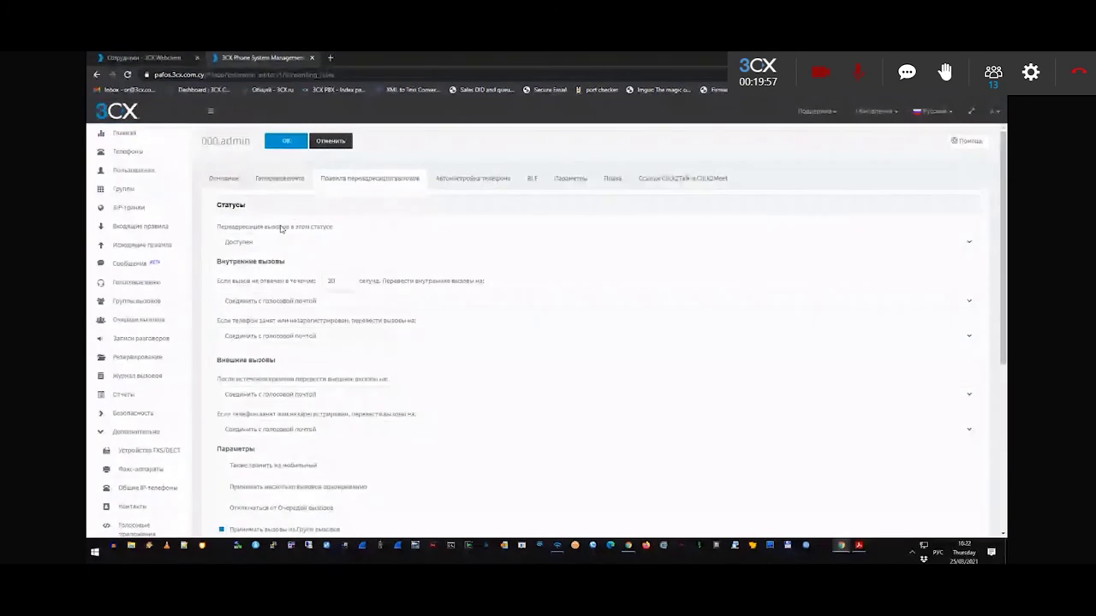
Step: Examine the forwarding rules and greeting for the Не беспокоить (DND) status and switch the displayed status back to Доступен
{"action": "left_click", "coordinate": [258, 244]}
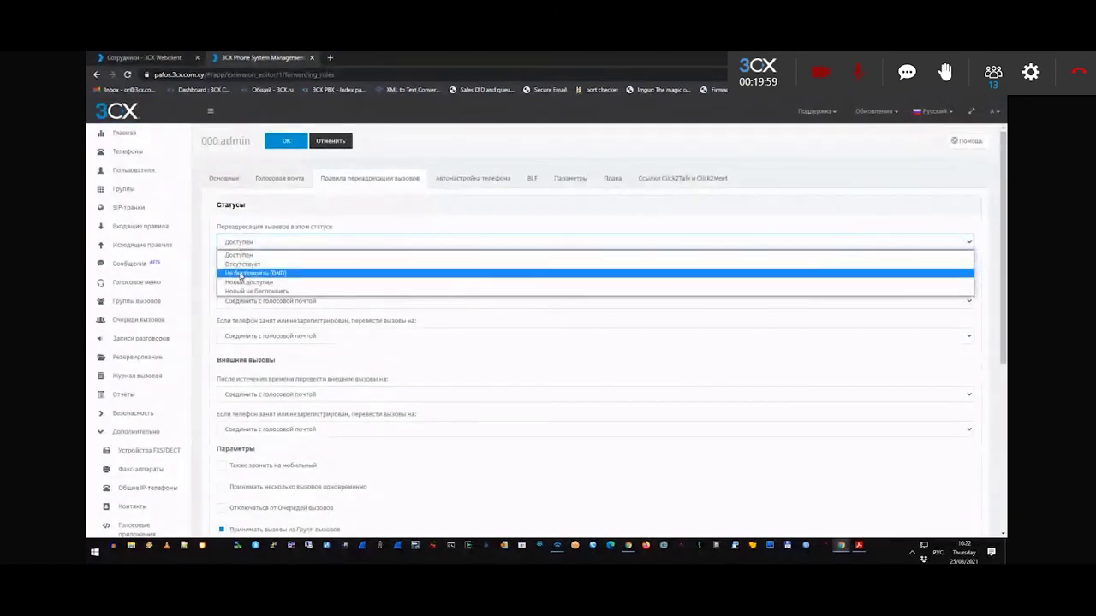
{"action": "left_click", "coordinate": [274, 272]}
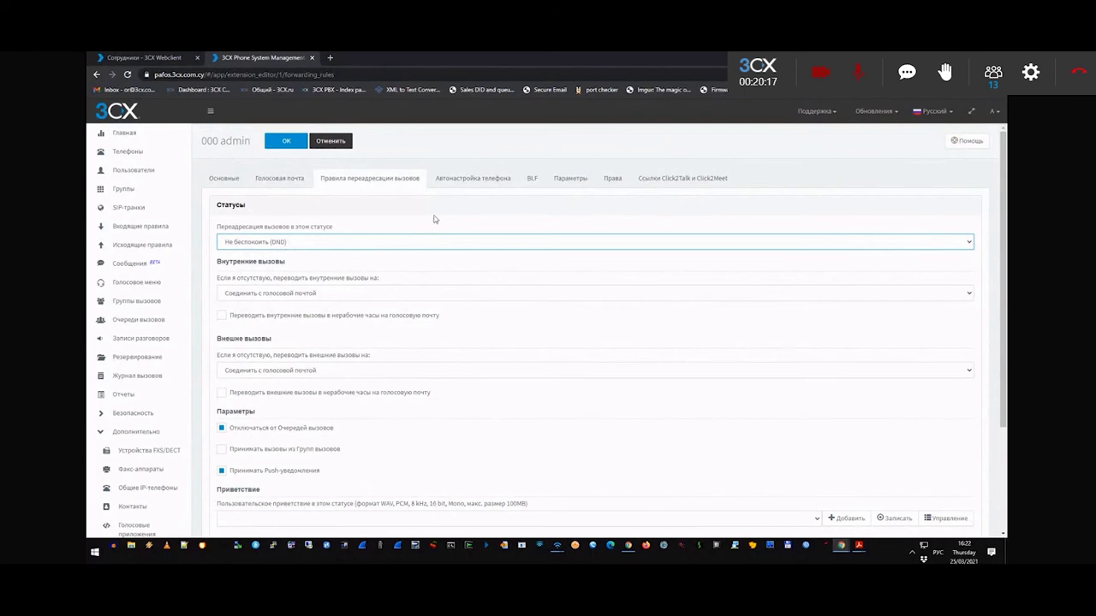
{"action": "scroll", "coordinate": [288, 399], "scroll_direction": "down", "scroll_amount": 3}
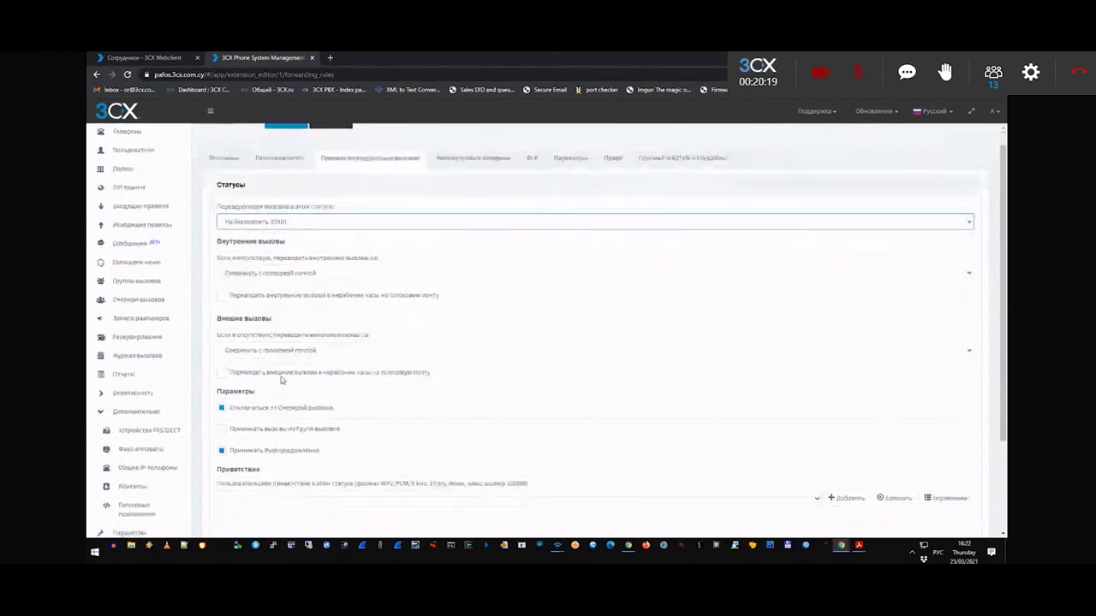
{"action": "scroll", "coordinate": [249, 359], "scroll_direction": "up", "scroll_amount": 5}
{"action": "left_click", "coordinate": [260, 240]}
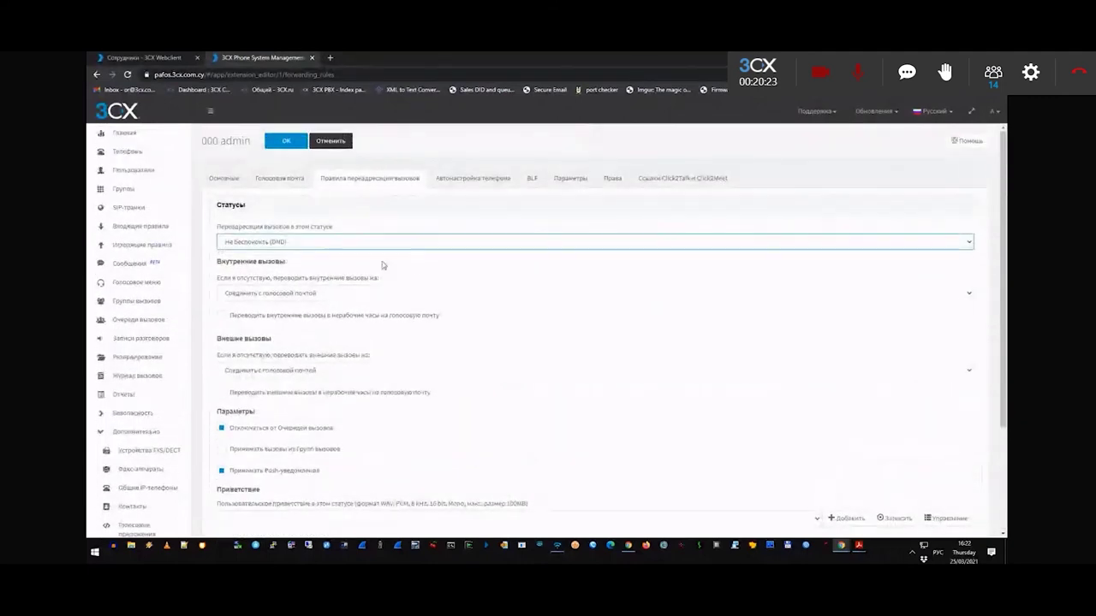
{"action": "left_click", "coordinate": [279, 226]}
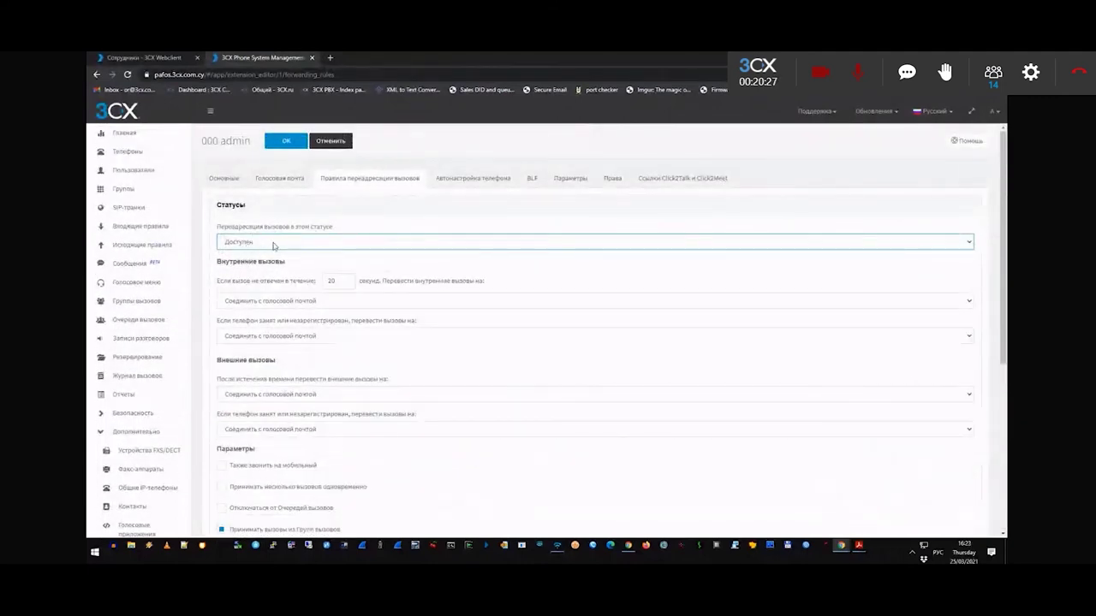
Step: Return to the extension's voicemail settings and review the section for managing voicemail greetings
{"action": "left_click", "coordinate": [289, 179]}
{"action": "left_click_drag", "start_coordinate": [217, 433], "coordinate": [555, 433]}
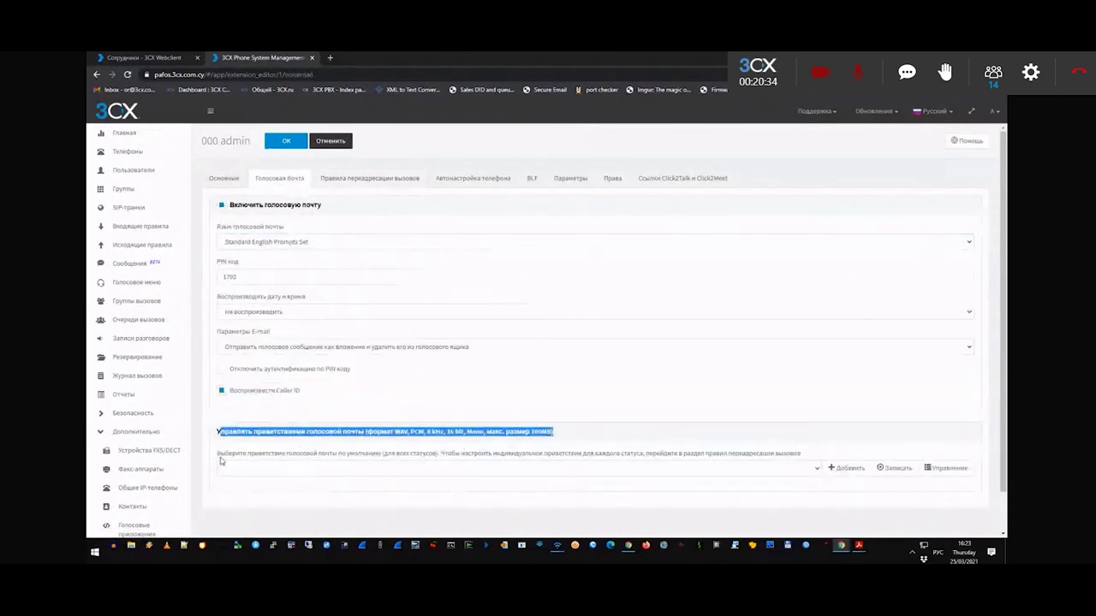
{"action": "scroll", "coordinate": [211, 462], "scroll_direction": "down", "scroll_amount": 1}
{"action": "scroll", "coordinate": [137, 505], "scroll_direction": "down", "scroll_amount": 1}
Step: Open the general PBX parameters and examine the option on outgoing calls through the voice menu
{"action": "left_click", "coordinate": [130, 511]}
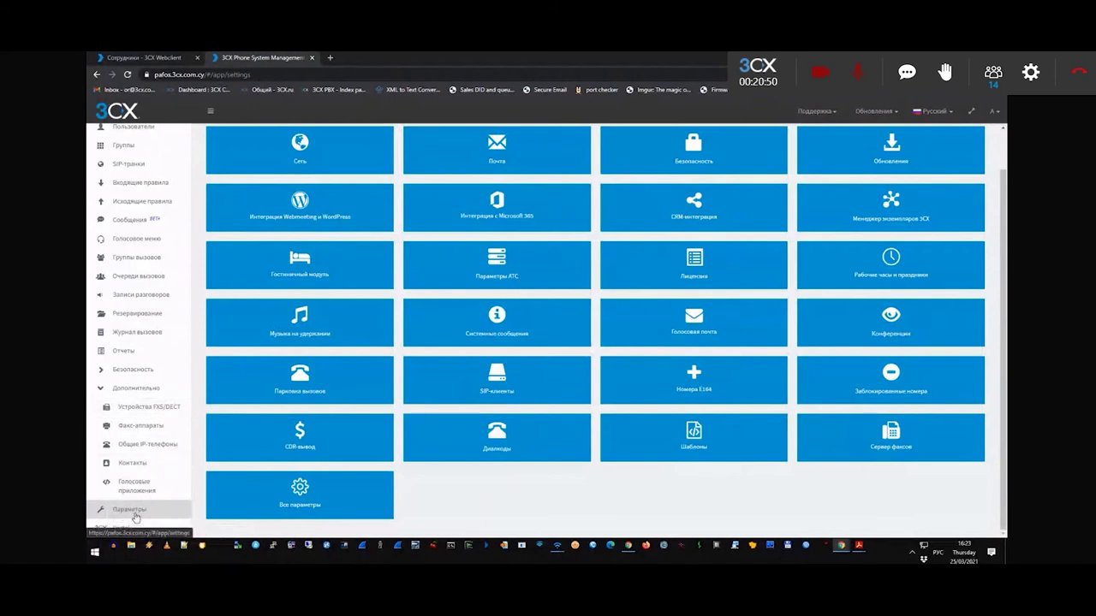
{"action": "left_click", "coordinate": [497, 265]}
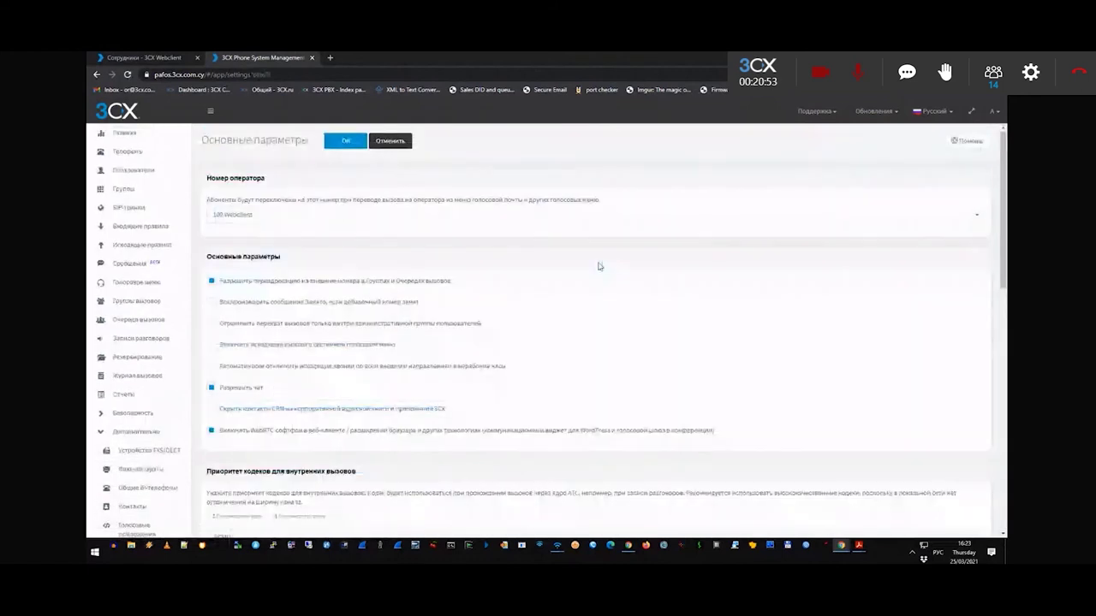
{"action": "left_click", "coordinate": [212, 346]}
{"action": "left_click_drag", "start_coordinate": [221, 346], "coordinate": [338, 364]}
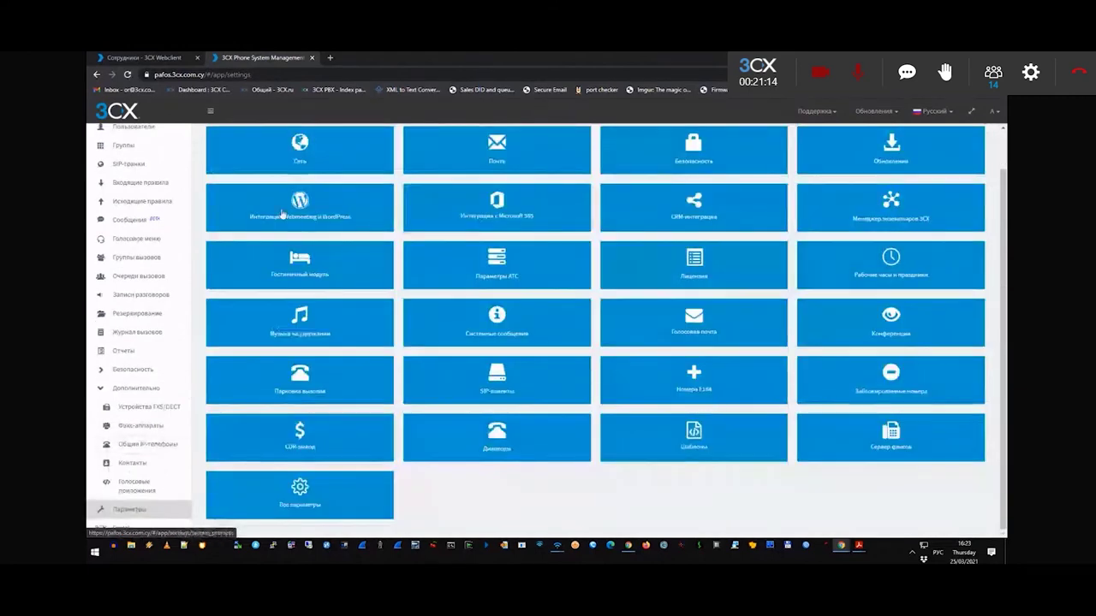
Step: Look up the voicemail number in the system extensions list reached from the dashboard
{"action": "scroll", "coordinate": [122, 137], "scroll_direction": "up", "scroll_amount": 2}
{"action": "left_click", "coordinate": [123, 137]}
{"action": "left_click", "coordinate": [684, 382]}
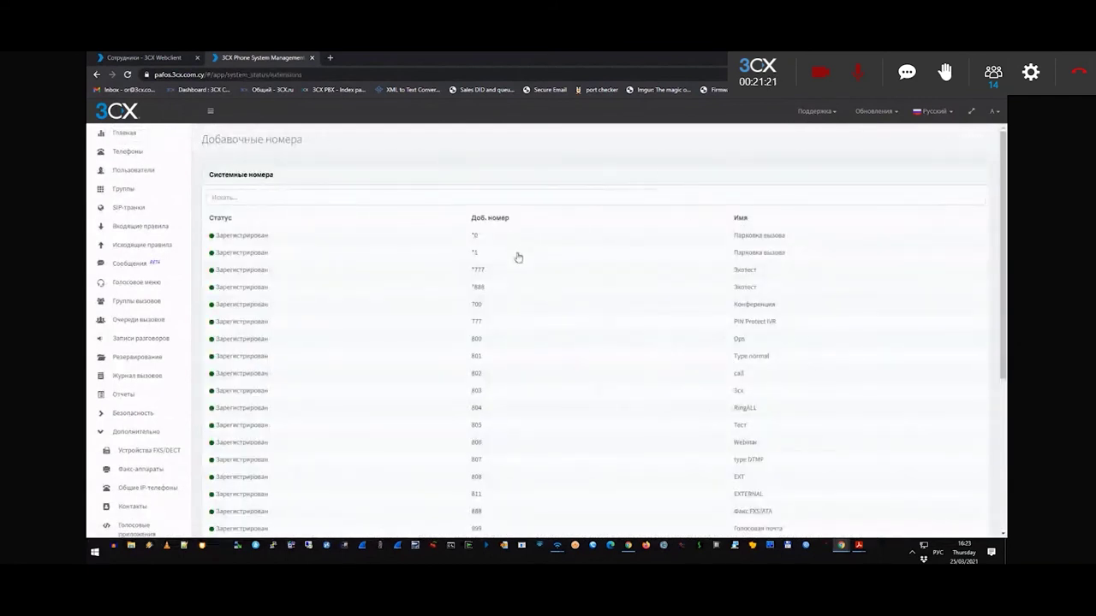
{"action": "scroll", "coordinate": [769, 438], "scroll_direction": "down", "scroll_amount": 2}
{"action": "left_click_drag", "start_coordinate": [485, 437], "coordinate": [467, 437]}
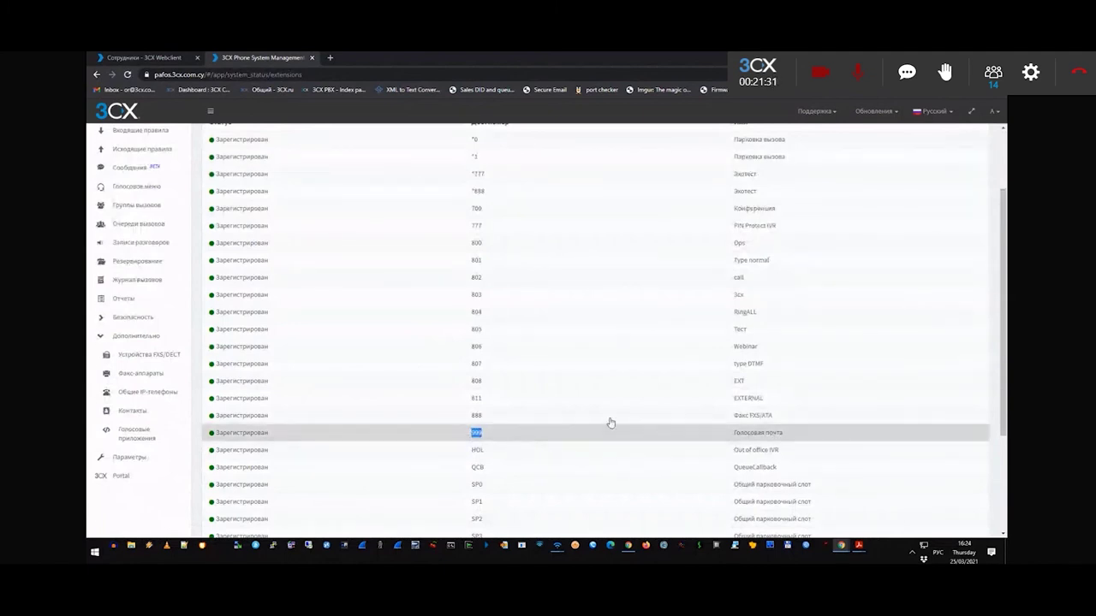
{"action": "scroll", "coordinate": [611, 425], "scroll_direction": "up", "scroll_amount": 2}
{"action": "scroll", "coordinate": [612, 427], "scroll_direction": "down", "scroll_amount": 4}
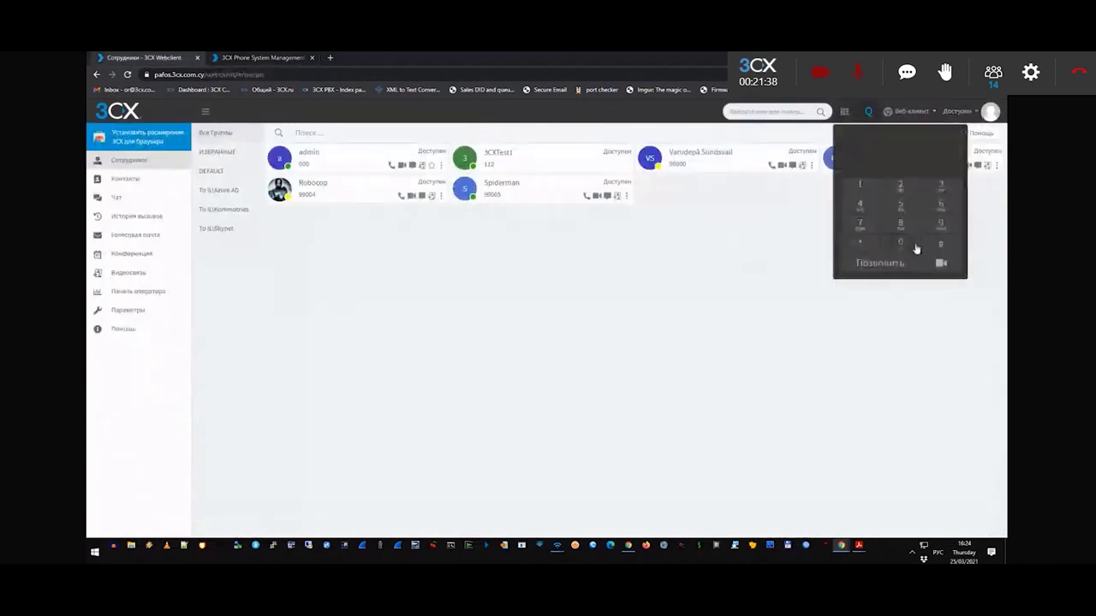
Step: Call the voicemail menu at 999 from the web client's dialer and end the call
{"action": "triple_click", "coordinate": [940, 225]}
{"action": "left_click", "coordinate": [887, 269]}
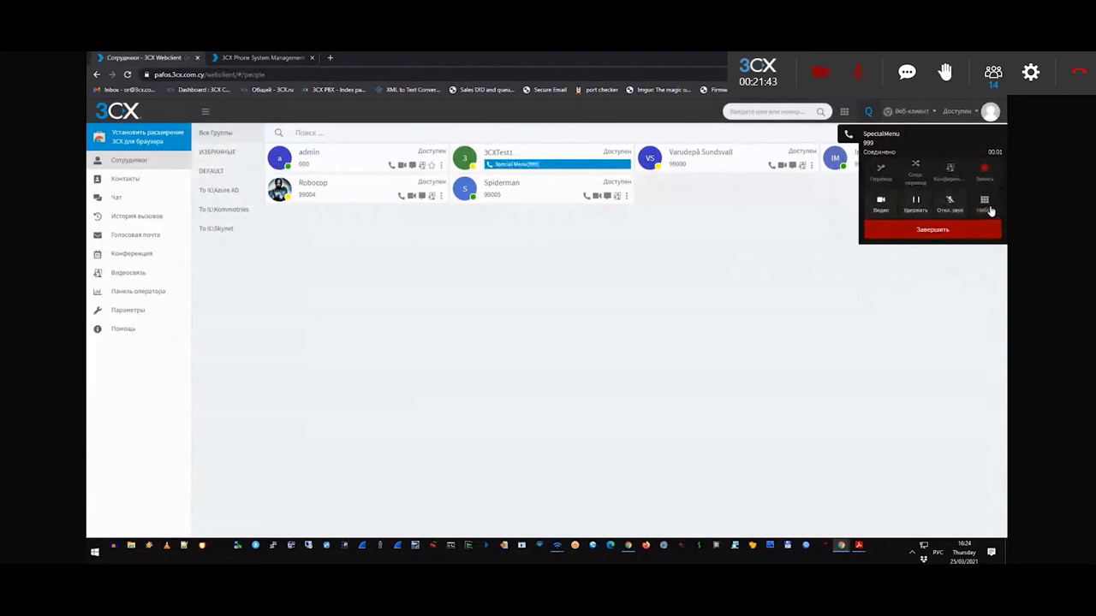
{"action": "left_click", "coordinate": [967, 229]}
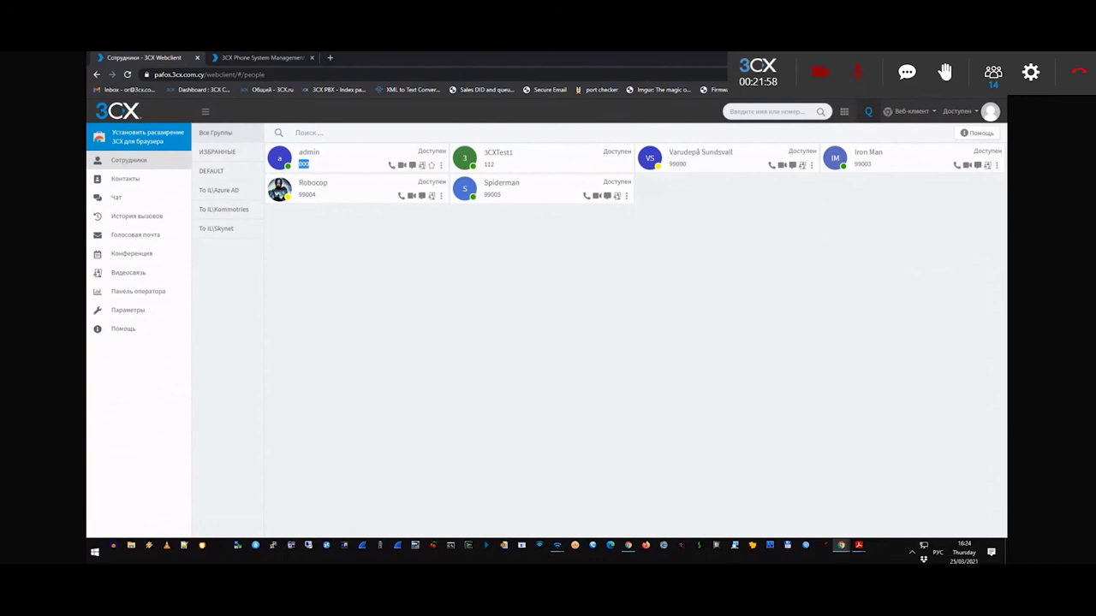
Step: Call 999 from the web client again, enter # and the admin's extension number on the call's keypad, and hang up
{"action": "left_click", "coordinate": [845, 112]}
{"action": "left_click", "coordinate": [940, 226]}
{"action": "left_click", "coordinate": [940, 226]}
{"action": "left_click", "coordinate": [940, 225]}
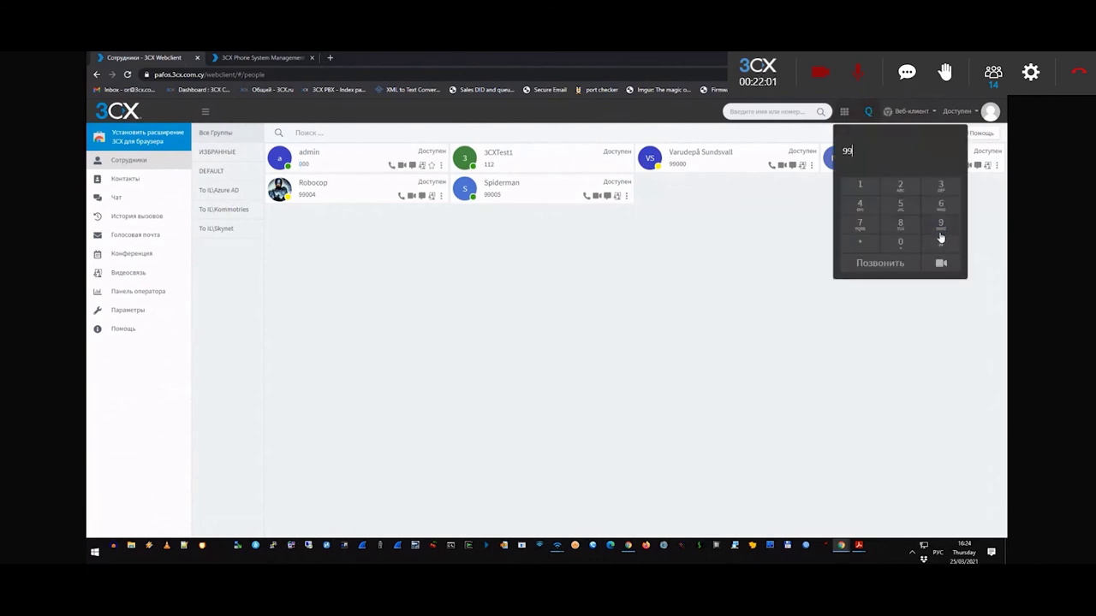
{"action": "left_click", "coordinate": [895, 263]}
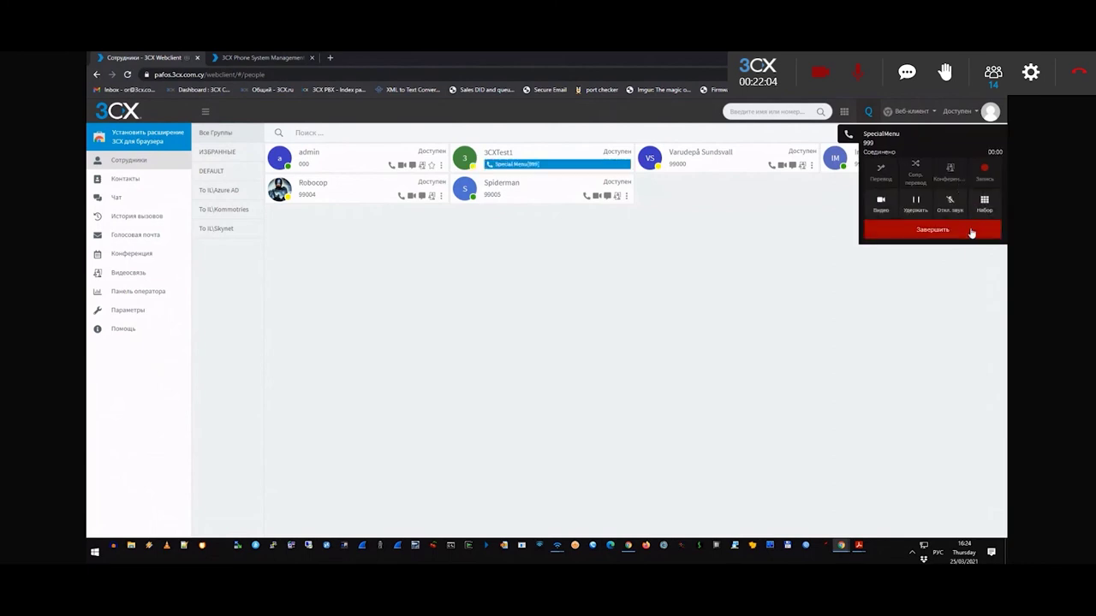
{"action": "left_click", "coordinate": [984, 205]}
{"action": "left_click", "coordinate": [981, 229]}
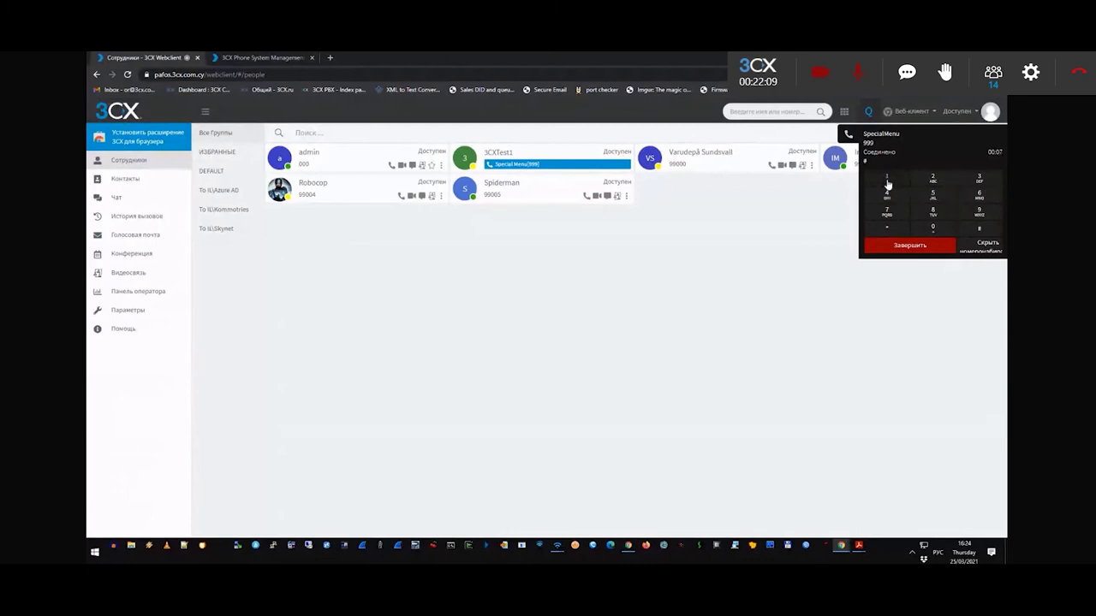
{"action": "left_click", "coordinate": [932, 228]}
{"action": "left_click", "coordinate": [932, 229]}
{"action": "left_click", "coordinate": [924, 246]}
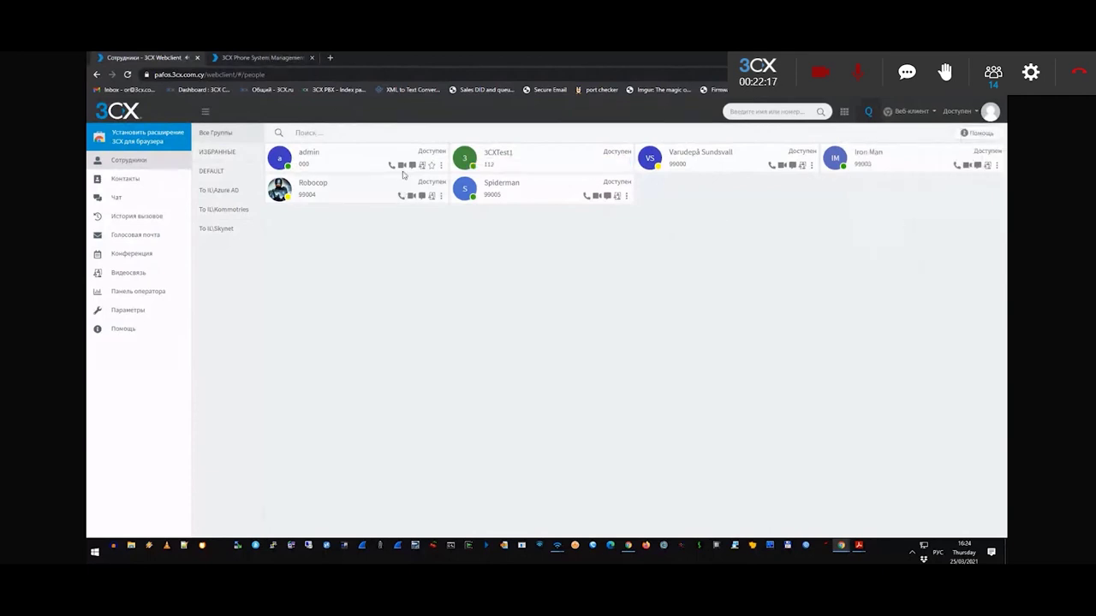
Step: Open the system-wide voicemail settings and review the voice menu extension, minimum message size, storage quota and used space
{"action": "left_click", "coordinate": [261, 57]}
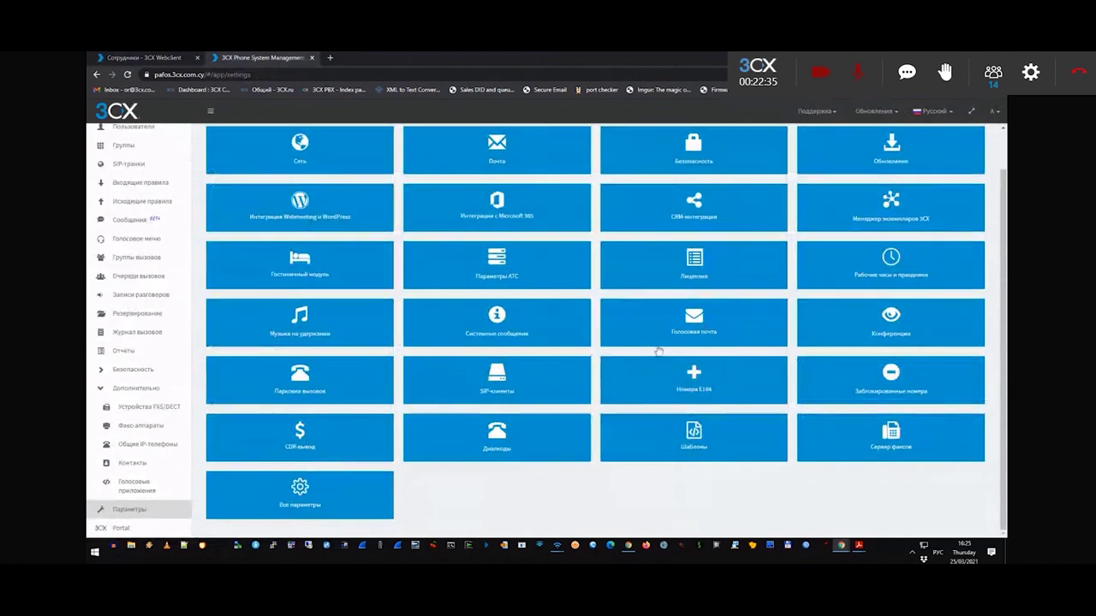
{"action": "left_click", "coordinate": [693, 320]}
{"action": "double_click", "coordinate": [207, 213]}
{"action": "left_click_drag", "start_coordinate": [227, 218], "coordinate": [359, 211]}
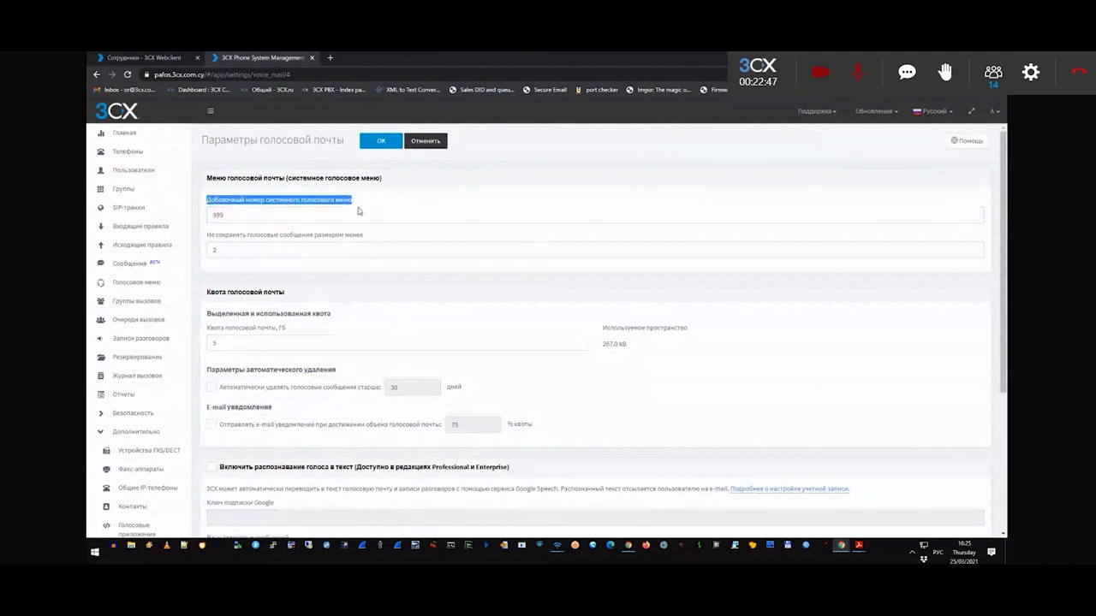
{"action": "double_click", "coordinate": [215, 214]}
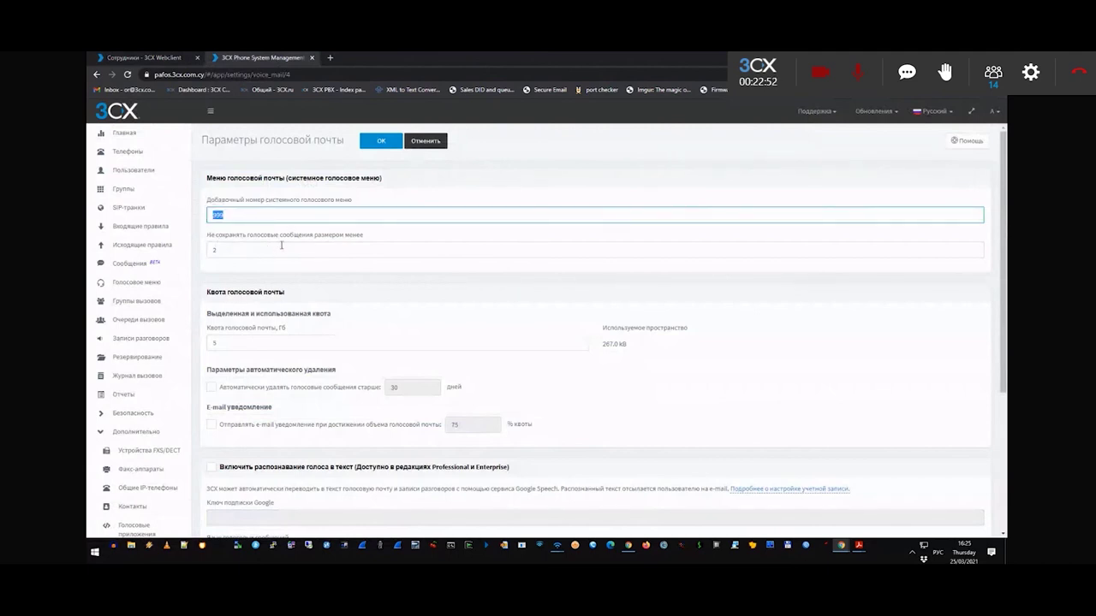
{"action": "left_click_drag", "start_coordinate": [210, 236], "coordinate": [356, 244]}
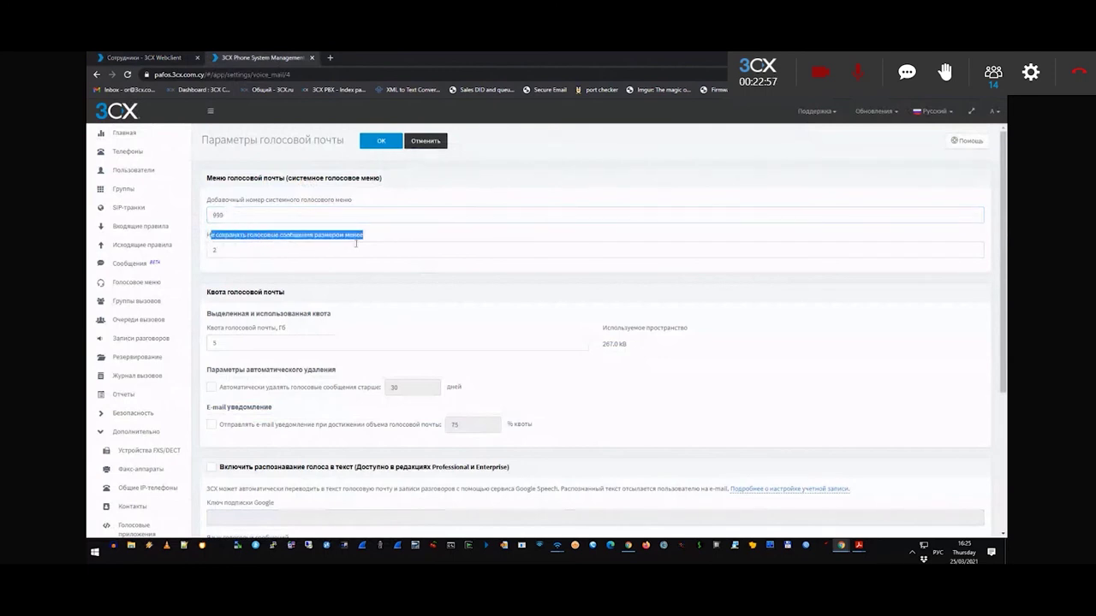
{"action": "double_click", "coordinate": [224, 249]}
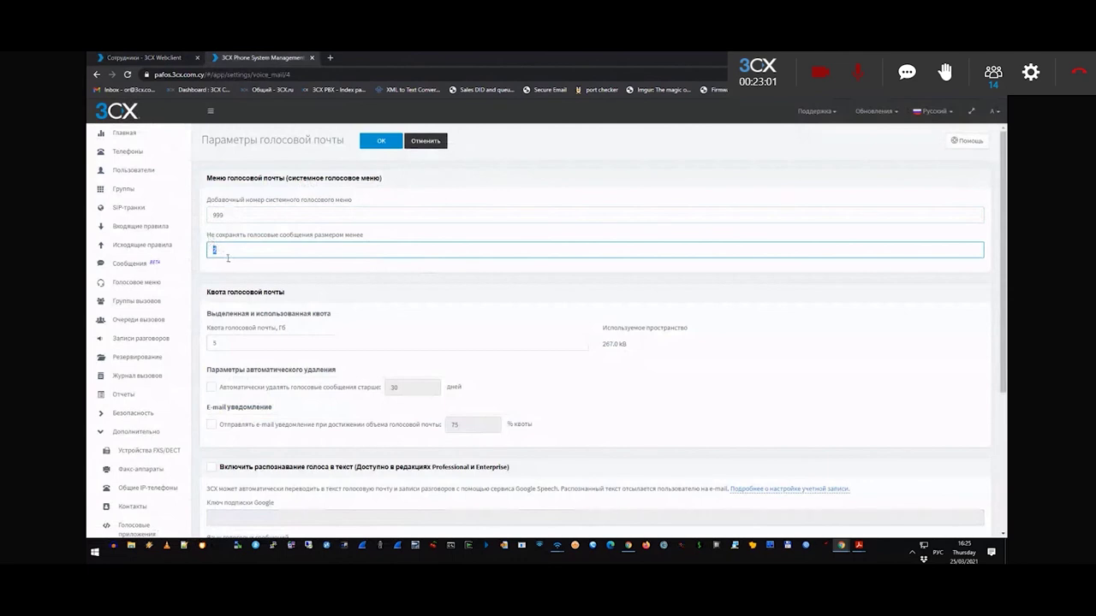
{"action": "left_click", "coordinate": [247, 316]}
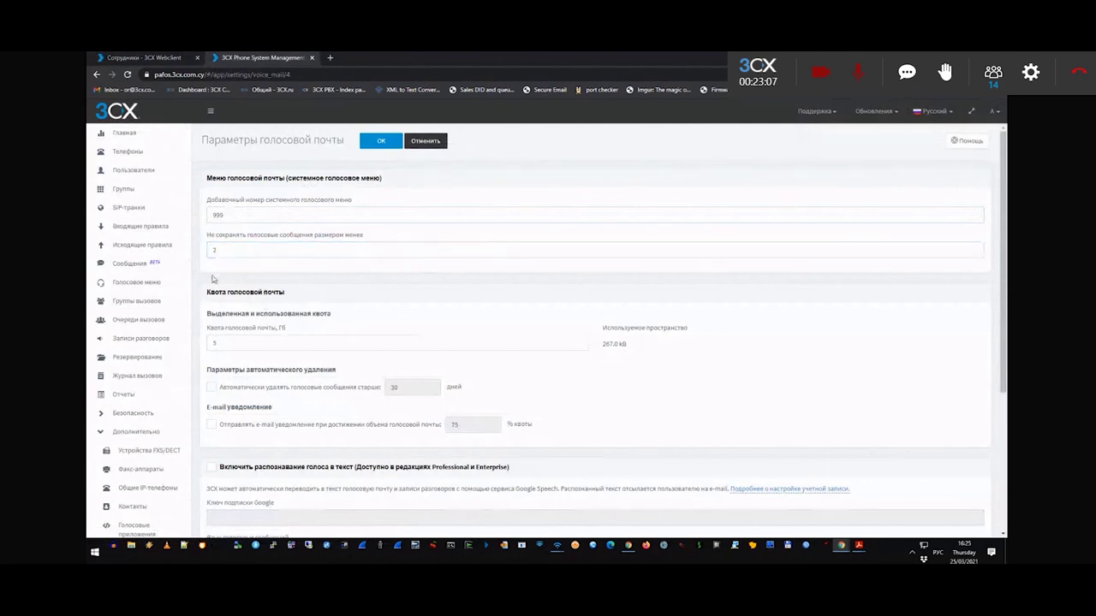
{"action": "left_click_drag", "start_coordinate": [209, 324], "coordinate": [308, 332]}
{"action": "left_click_drag", "start_coordinate": [604, 344], "coordinate": [633, 352]}
Step: Enable automatic deletion of voice messages older than 30 days and e-mail notification when voicemail reaches 75% of the quota
{"action": "left_click", "coordinate": [220, 389]}
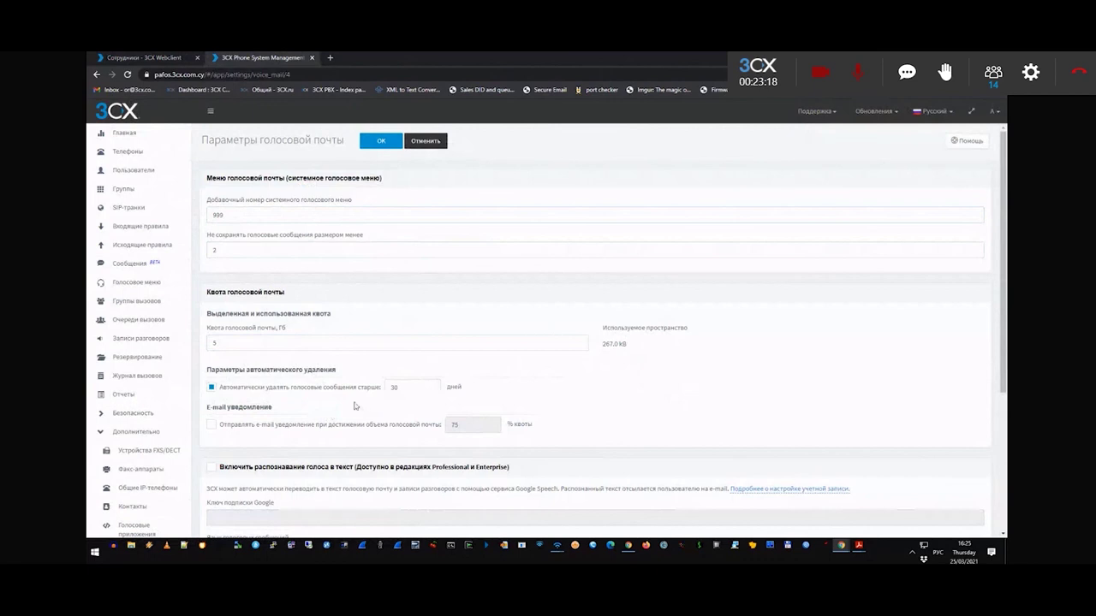
{"action": "double_click", "coordinate": [395, 388]}
{"action": "left_click_drag", "start_coordinate": [207, 408], "coordinate": [273, 423]}
{"action": "left_click", "coordinate": [231, 428]}
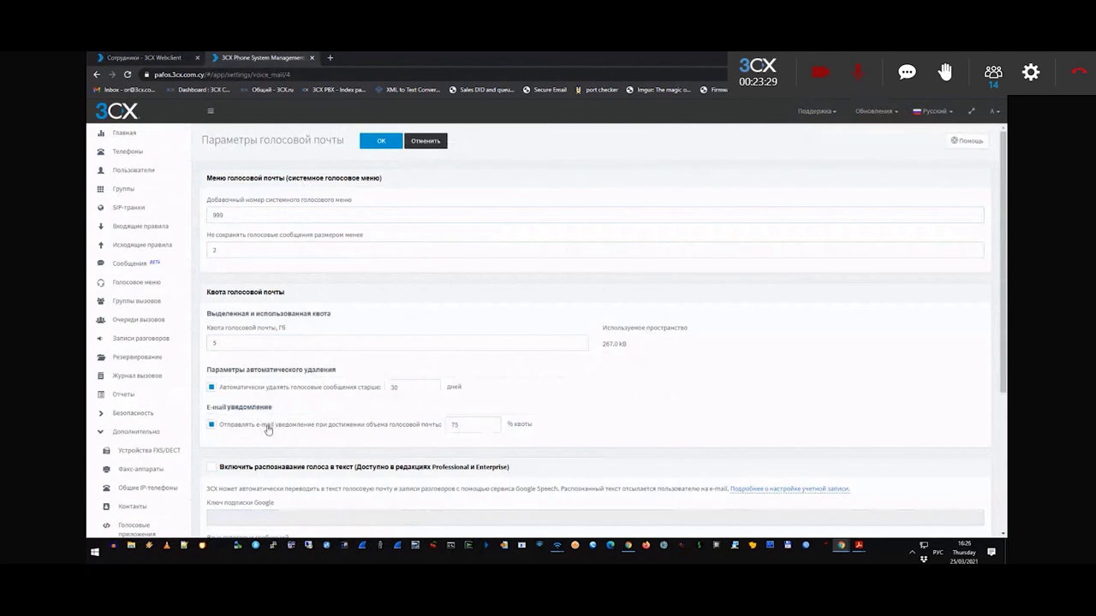
Step: Open the mail settings in a separate tab, check the address that receives system notifications, and return to the voicemail settings
{"action": "scroll", "coordinate": [268, 429], "scroll_direction": "down", "scroll_amount": 3}
{"action": "middle_click", "coordinate": [139, 361]}
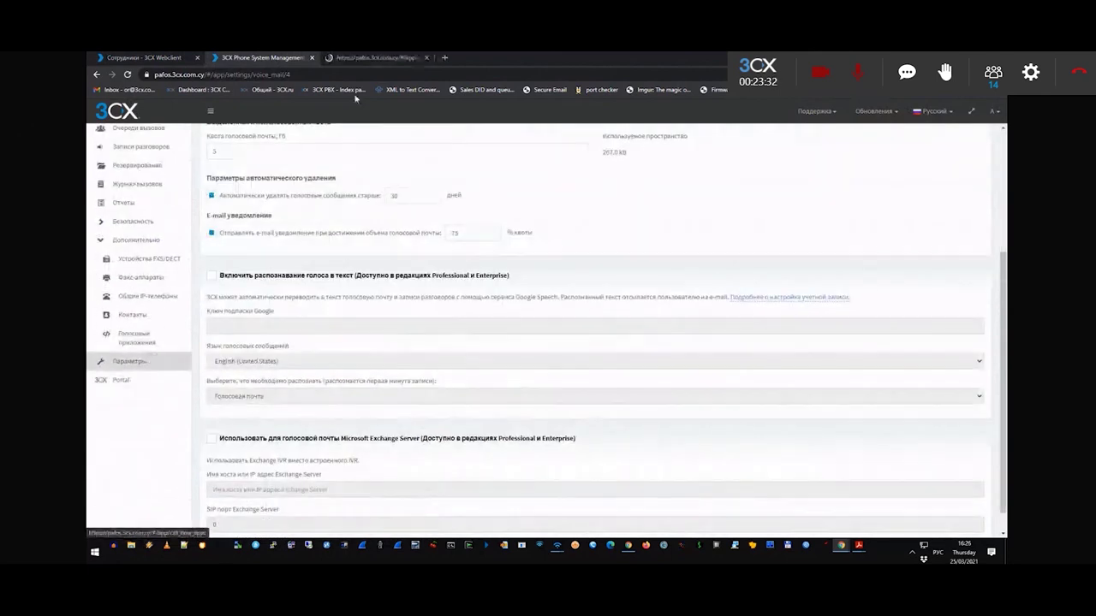
{"action": "left_click", "coordinate": [392, 57]}
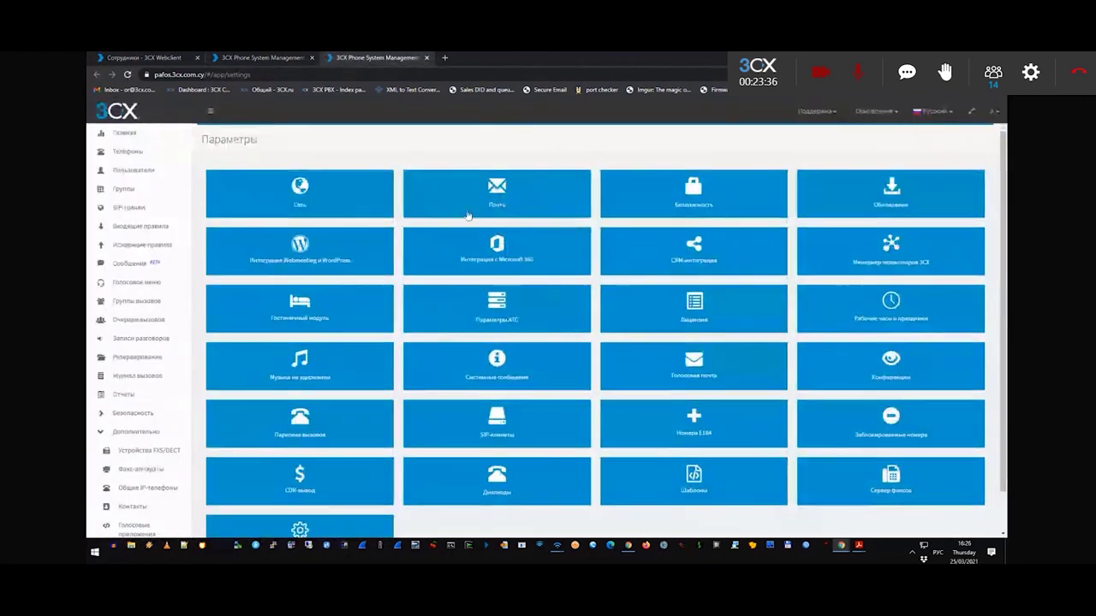
{"action": "left_click", "coordinate": [468, 215]}
{"action": "left_click", "coordinate": [296, 180]}
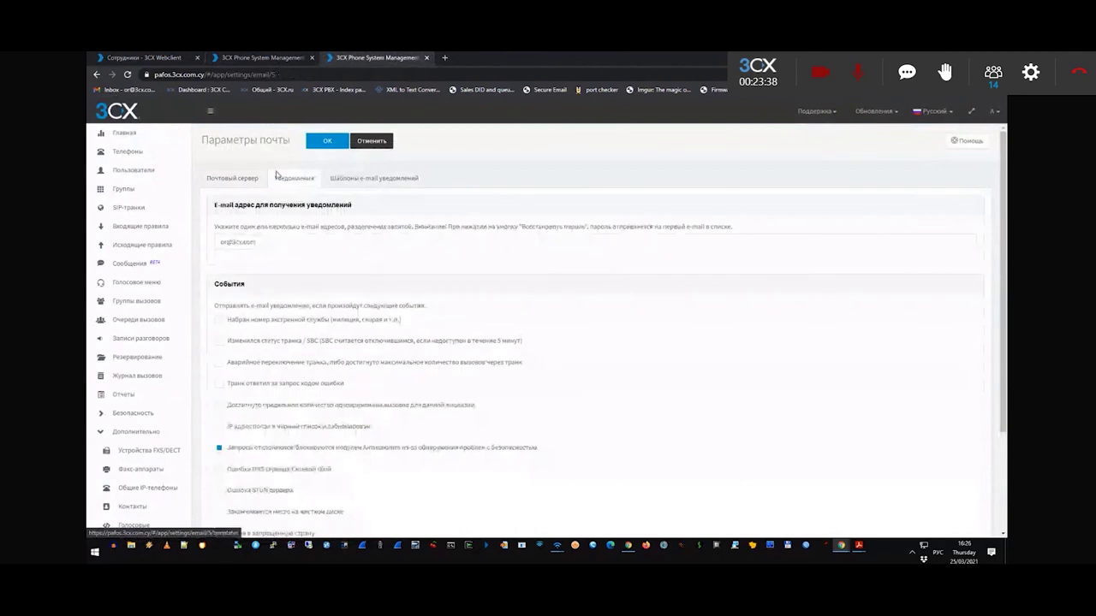
{"action": "triple_click", "coordinate": [276, 241]}
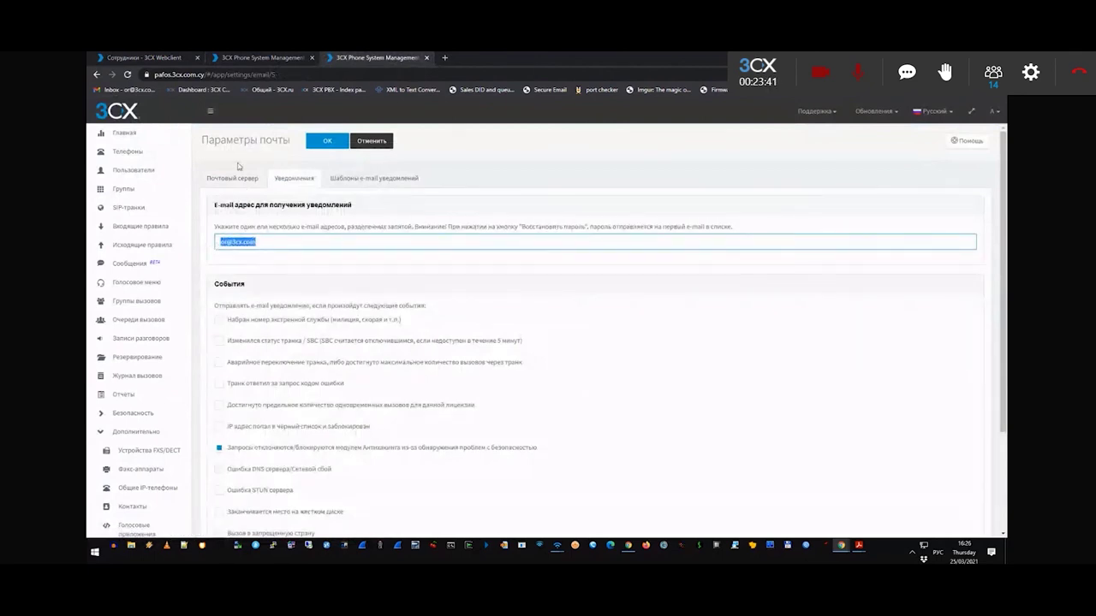
{"action": "left_click", "coordinate": [242, 58]}
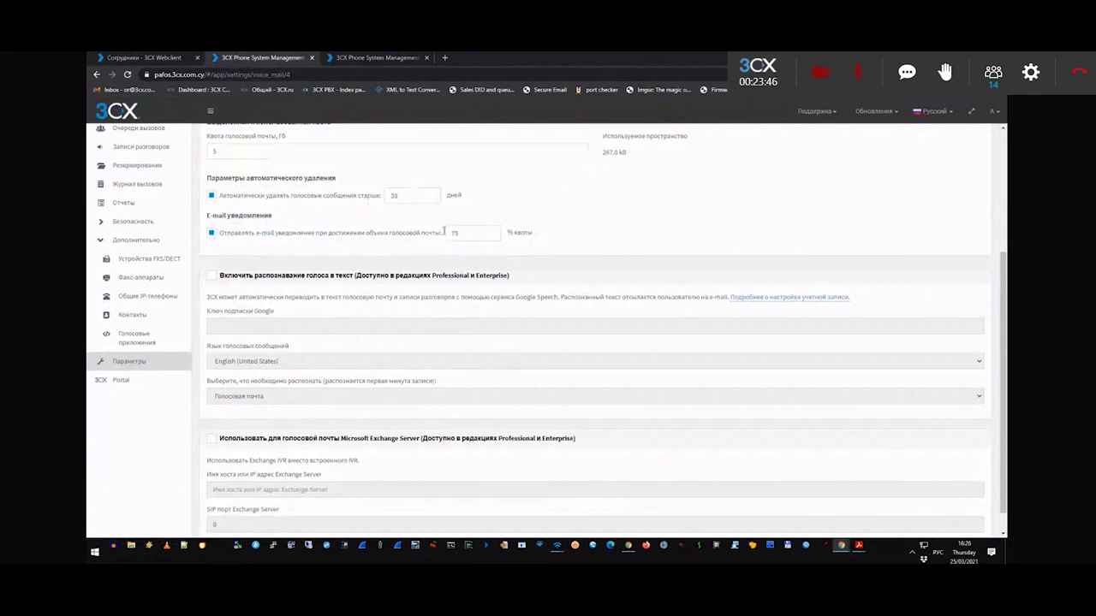
Step: Enable voice-to-text transcription in the voicemail settings and open its setup documentation in a new tab
{"action": "scroll", "coordinate": [445, 232], "scroll_direction": "up", "scroll_amount": 2}
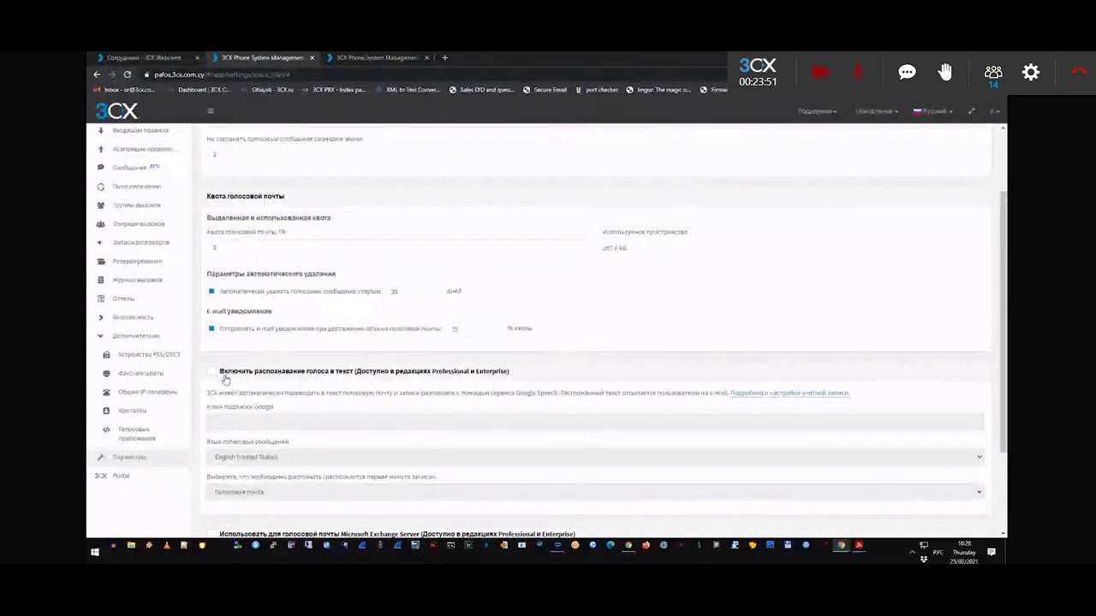
{"action": "left_click", "coordinate": [213, 372]}
{"action": "left_click_drag", "start_coordinate": [235, 374], "coordinate": [479, 382]}
{"action": "middle_click", "coordinate": [751, 400]}
{"action": "left_click", "coordinate": [490, 58]}
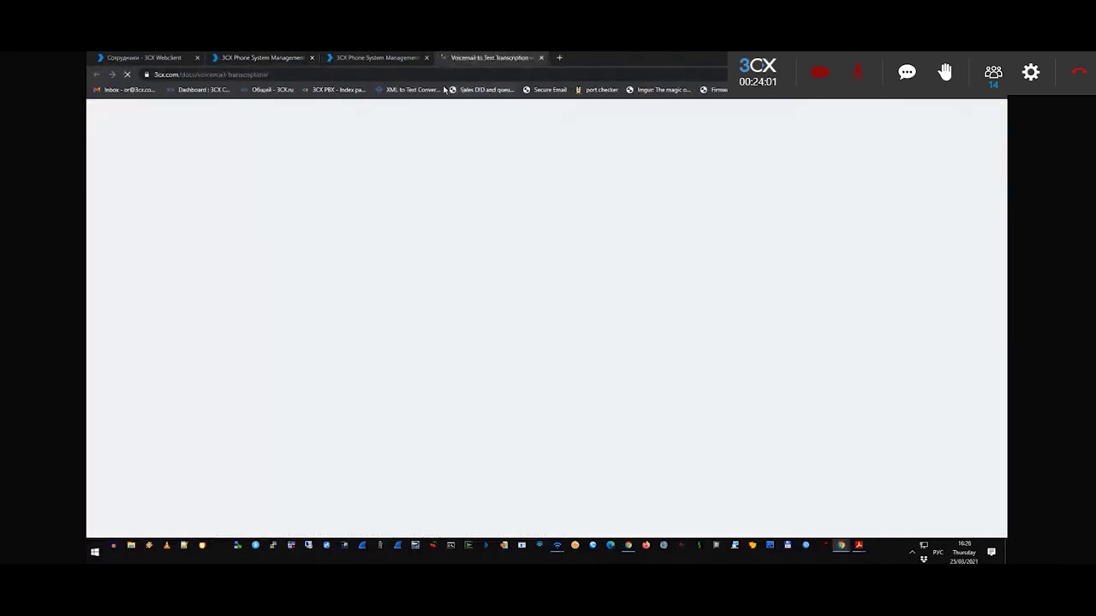
Step: Select the transcription guide's web address, review its instructions for getting a Google Cloud subscription key, and return to the voicemail settings
{"action": "left_click", "coordinate": [307, 74]}
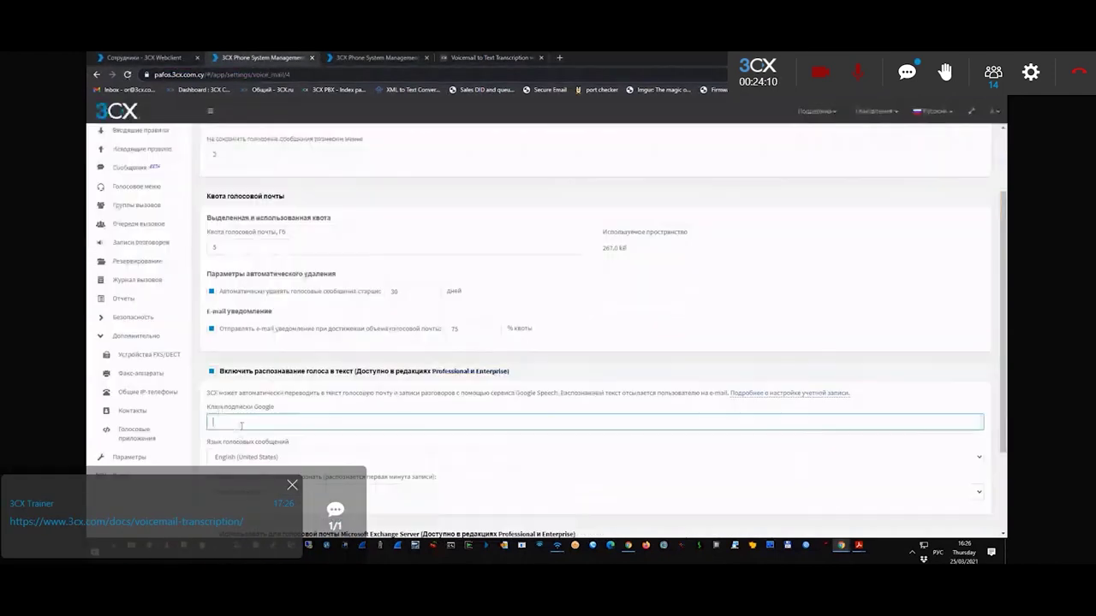
{"action": "left_click", "coordinate": [261, 58]}
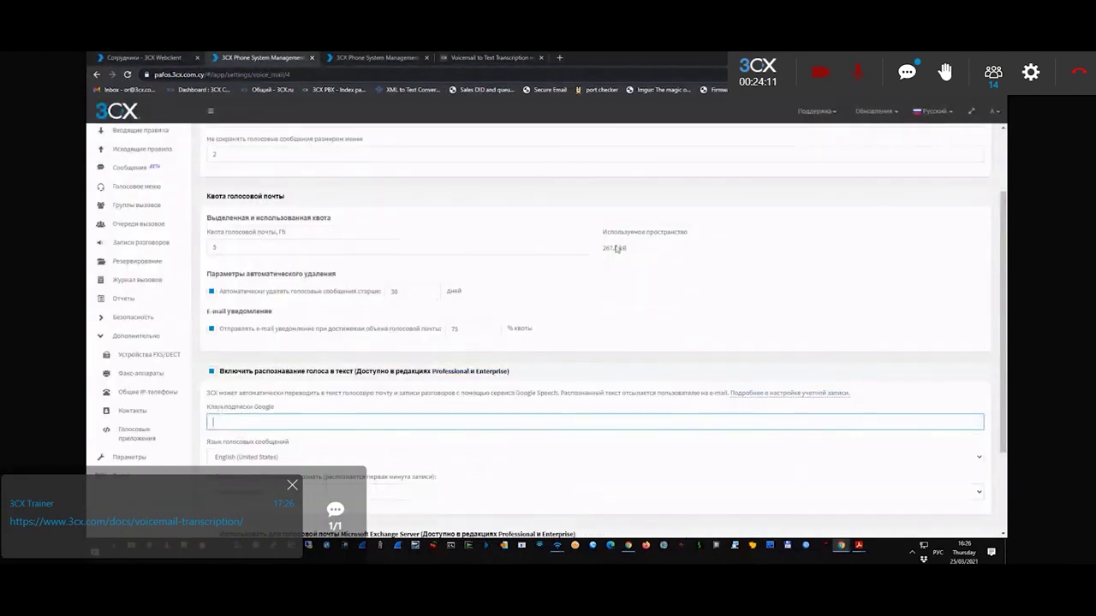
{"action": "left_click", "coordinate": [488, 57]}
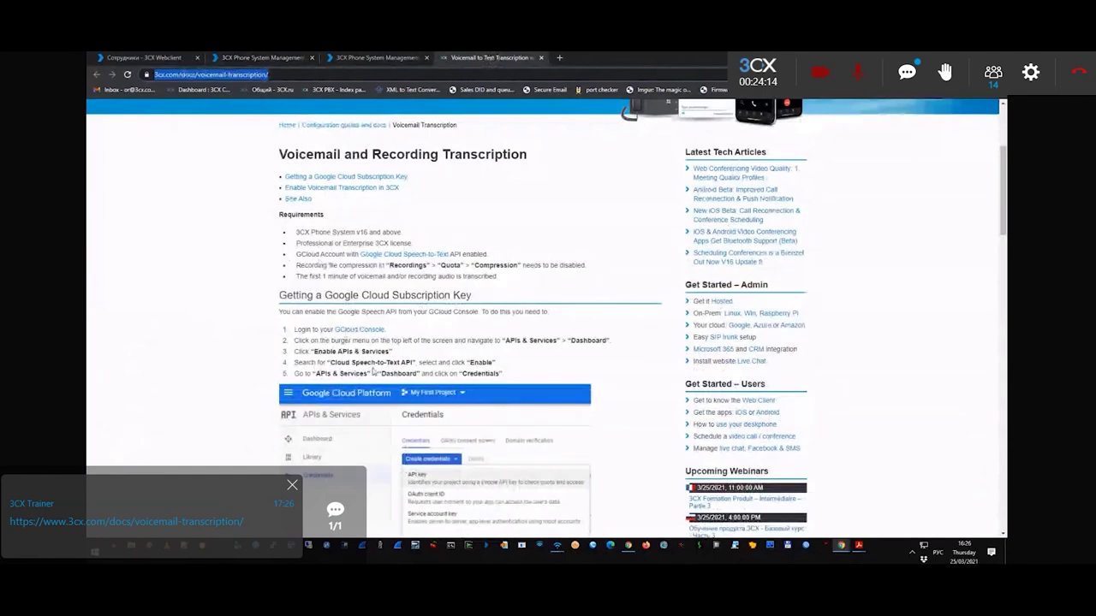
{"action": "scroll", "coordinate": [300, 383], "scroll_direction": "down", "scroll_amount": 5}
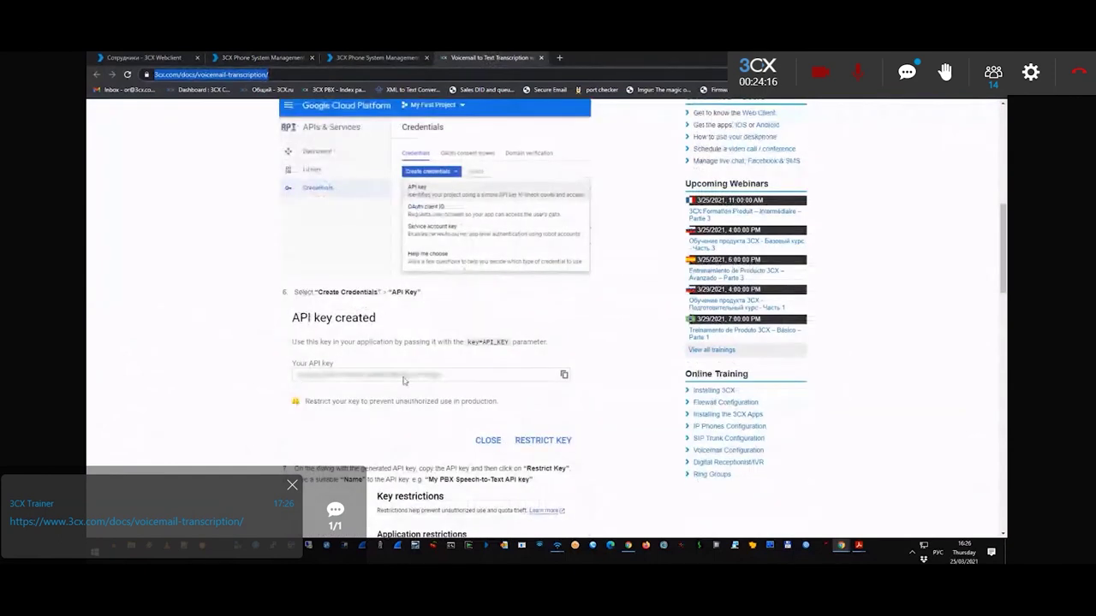
{"action": "key", "text": "ctrl+2"}
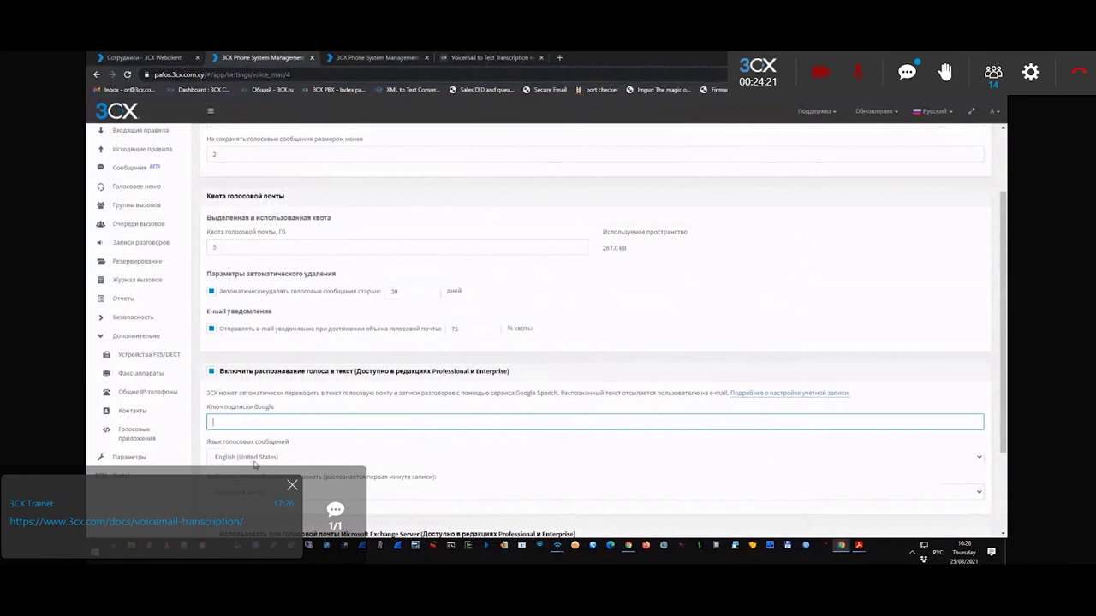
Step: Look through the available languages for transcribing voice messages without changing the selection
{"action": "left_click", "coordinate": [257, 459]}
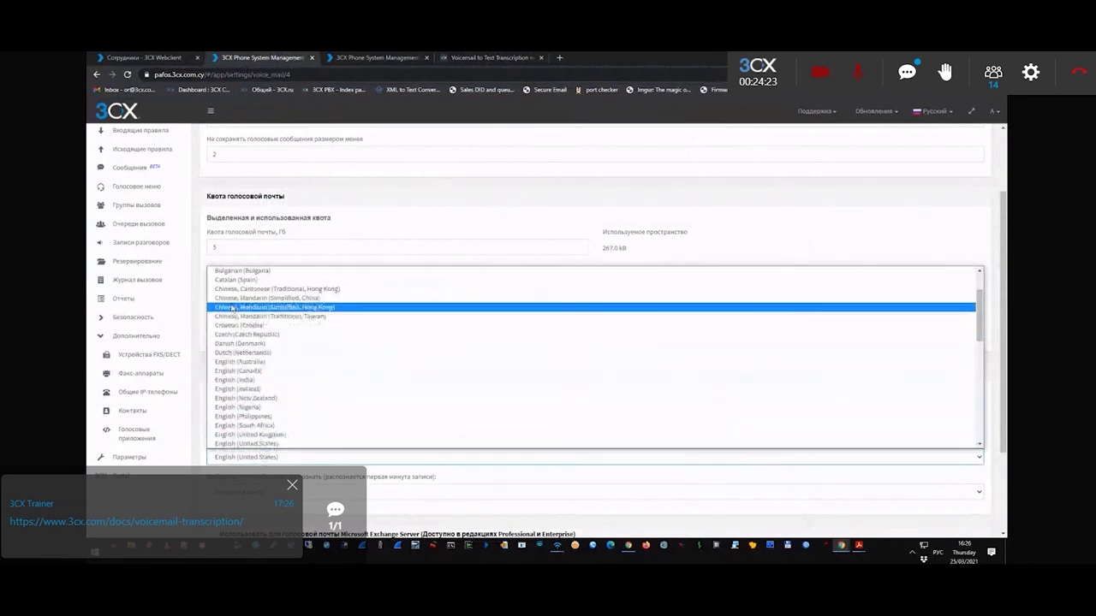
{"action": "left_click", "coordinate": [254, 464]}
{"action": "left_click_drag", "start_coordinate": [206, 442], "coordinate": [290, 444]}
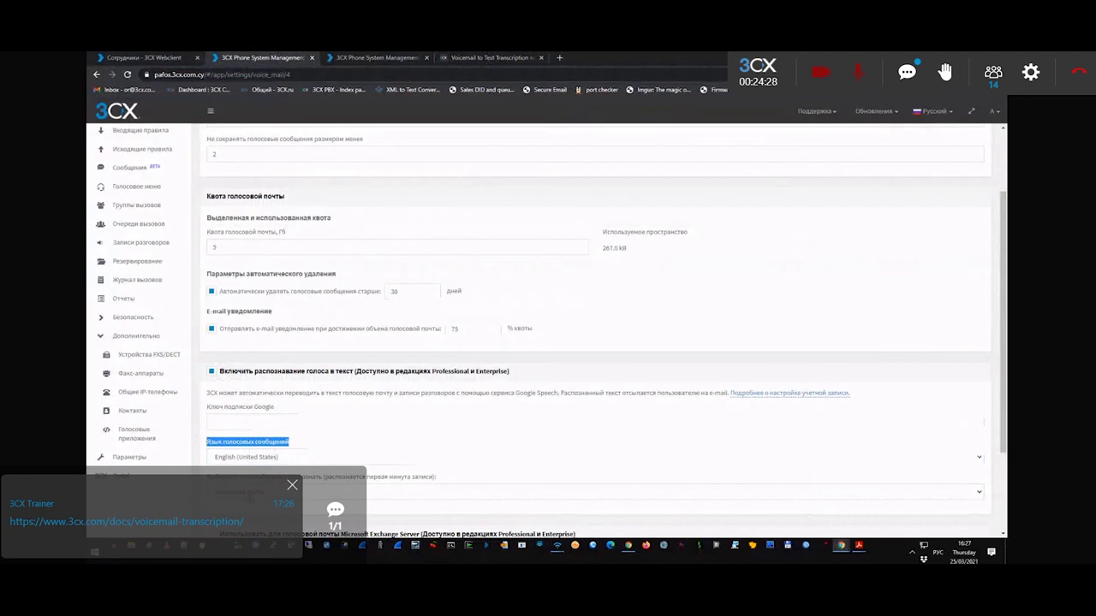
Step: Set transcription to cover both voicemail and call recordings and review the other content choices
{"action": "left_click", "coordinate": [333, 492]}
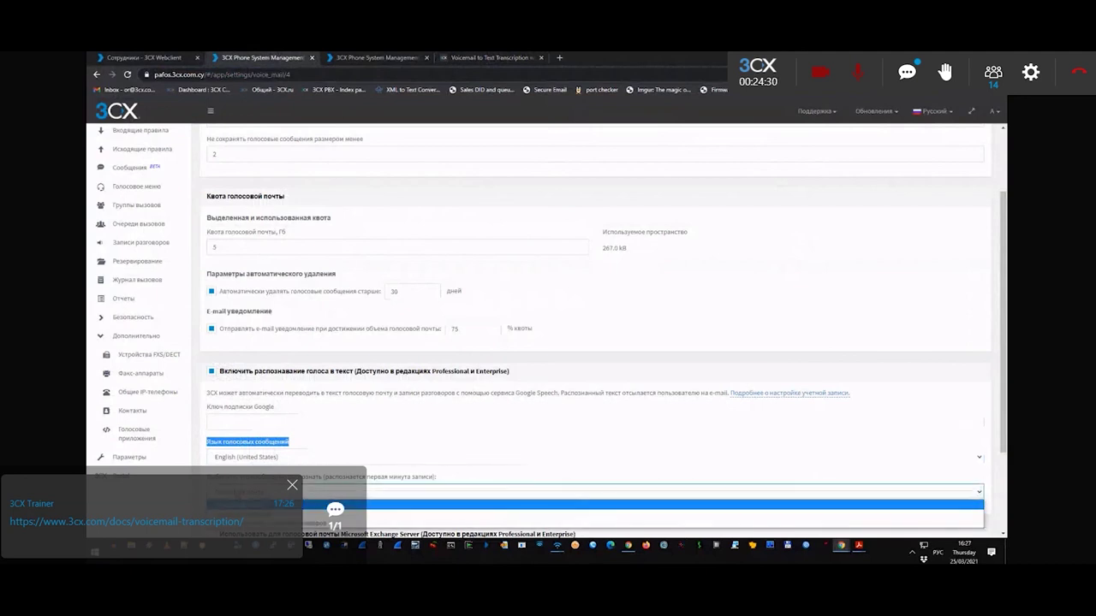
{"action": "left_click", "coordinate": [334, 492]}
{"action": "left_click", "coordinate": [334, 493]}
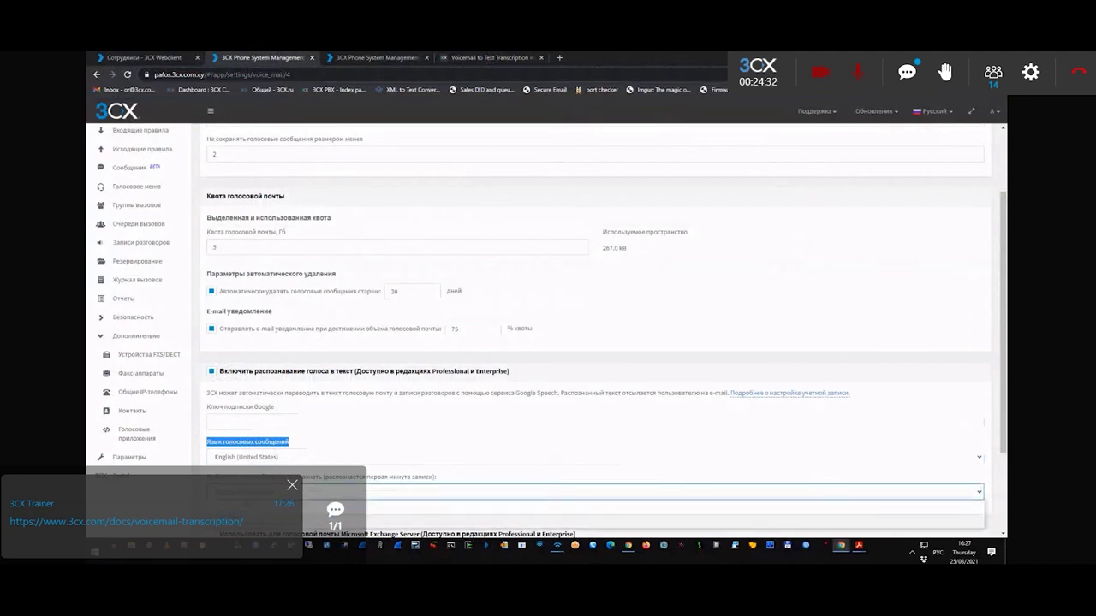
{"action": "left_click", "coordinate": [388, 465]}
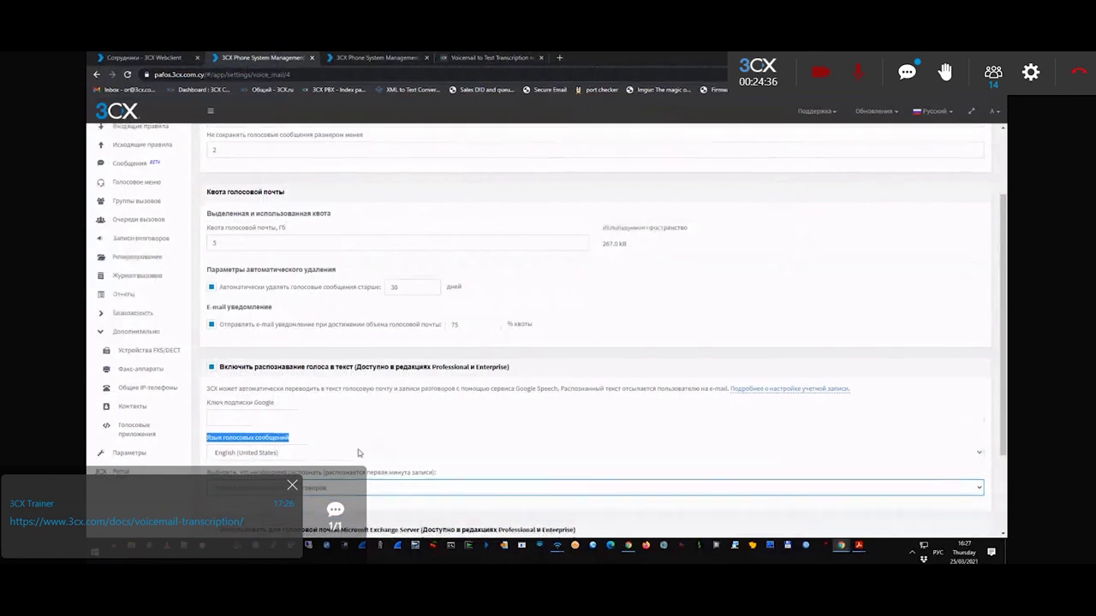
{"action": "scroll", "coordinate": [362, 454], "scroll_direction": "down", "scroll_amount": 1}
{"action": "left_click", "coordinate": [249, 398]}
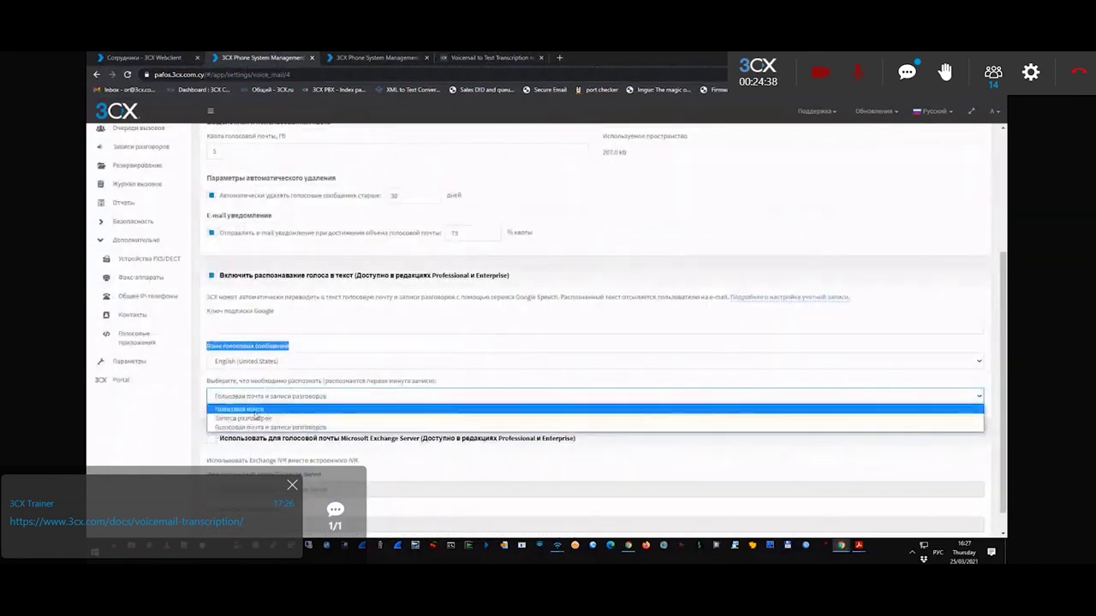
{"action": "left_click", "coordinate": [257, 417]}
{"action": "scroll", "coordinate": [257, 417], "scroll_direction": "up", "scroll_amount": 1}
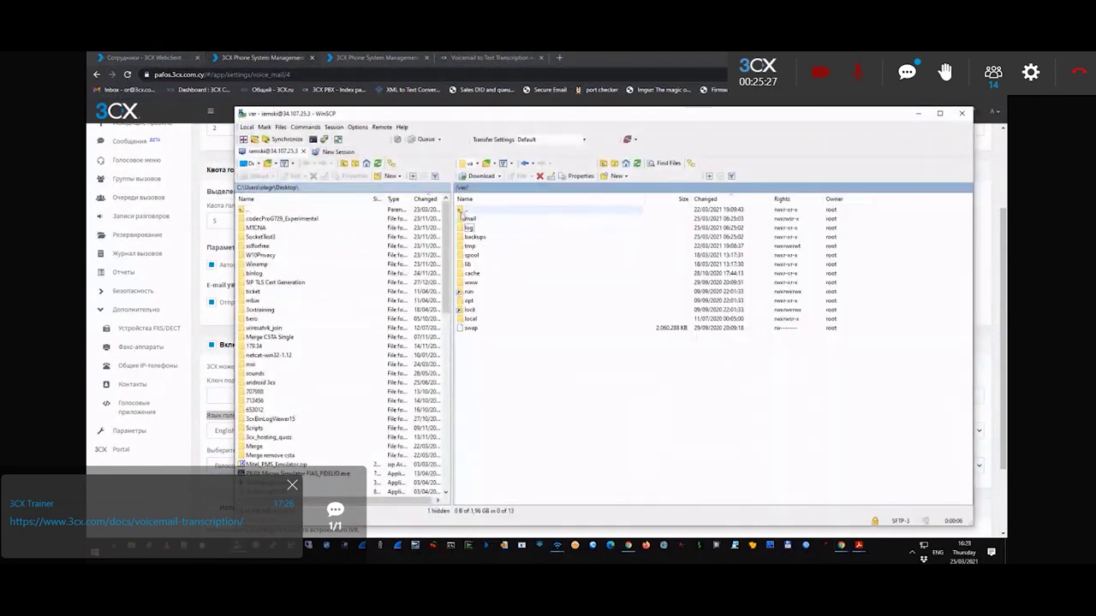
Step: Browse the server's files in WinSCP to the folder /var/lib/3cxpbx/Instance1/Data/Ivr/Voicemail
{"action": "left_click_drag", "start_coordinate": [348, 118], "coordinate": [379, 176]}
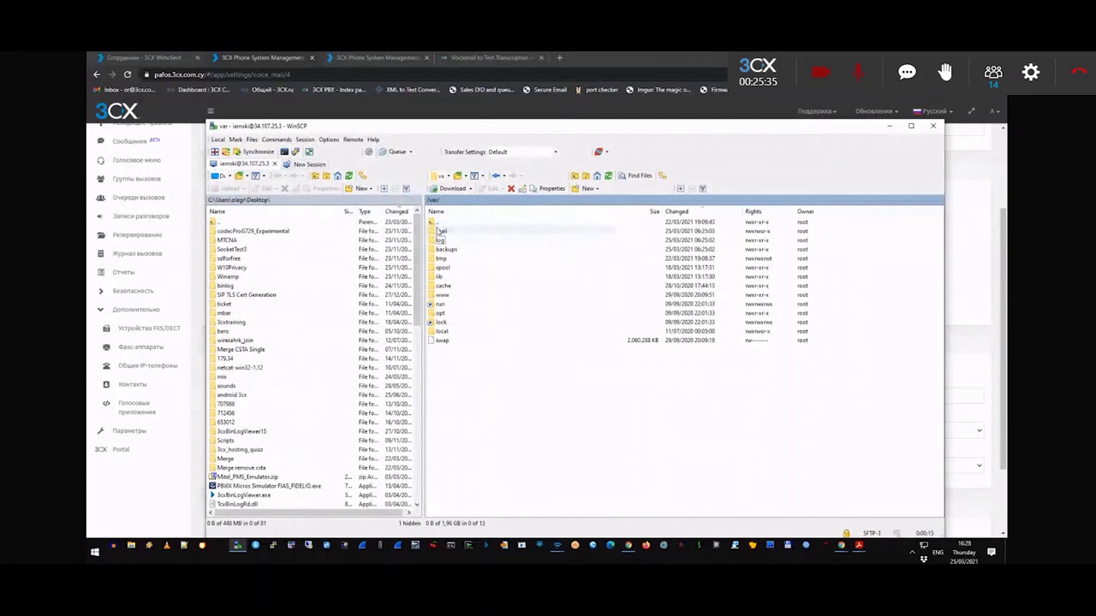
{"action": "double_click", "coordinate": [441, 277]}
{"action": "double_click", "coordinate": [447, 233]}
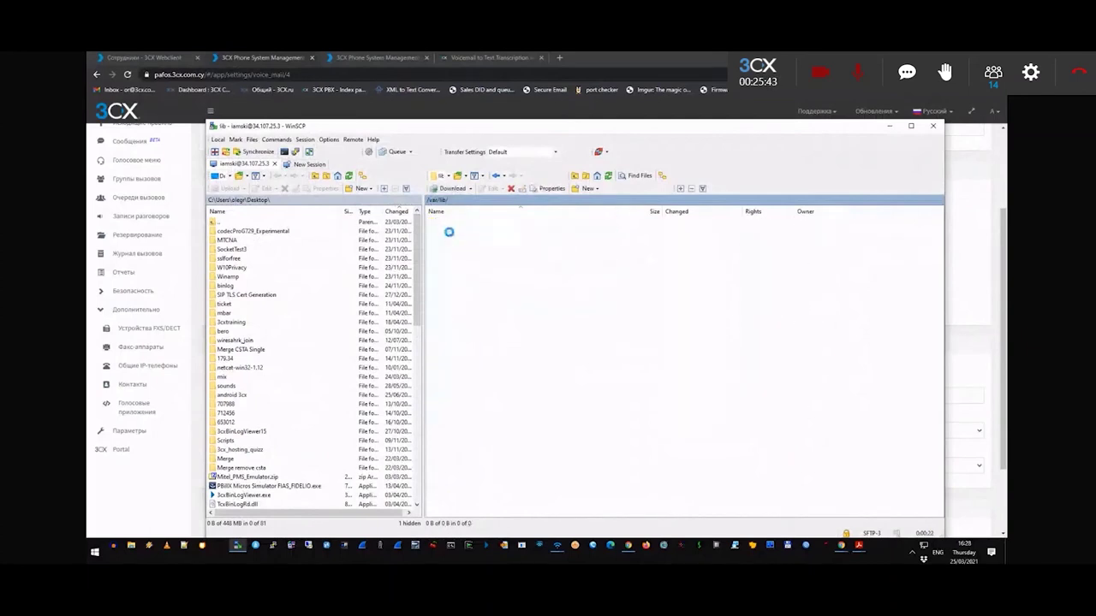
{"action": "left_click", "coordinate": [449, 251]}
{"action": "double_click", "coordinate": [448, 250]}
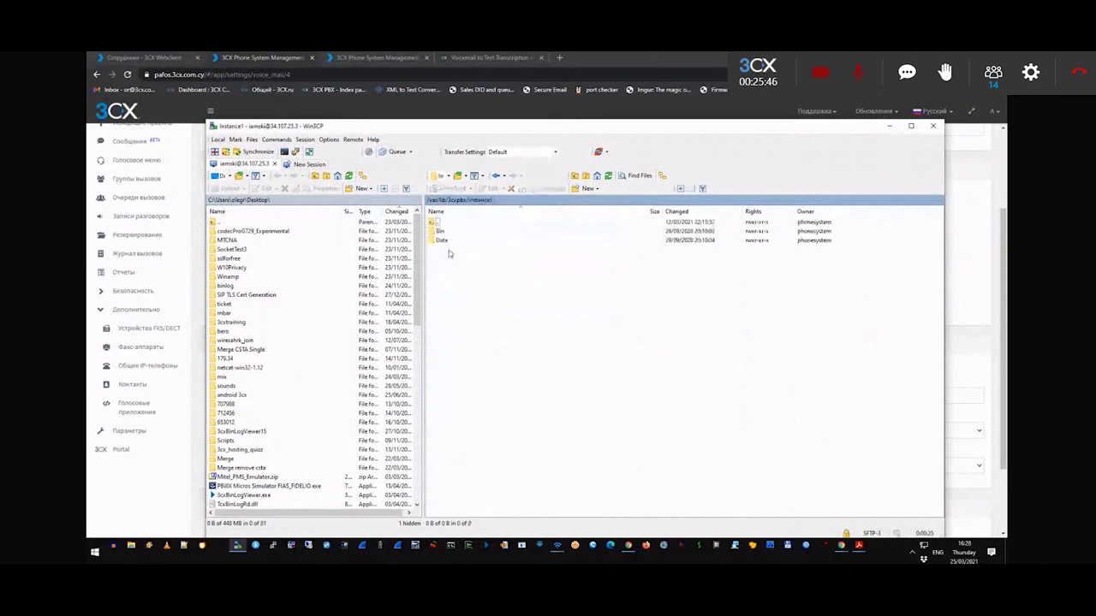
{"action": "double_click", "coordinate": [443, 242]}
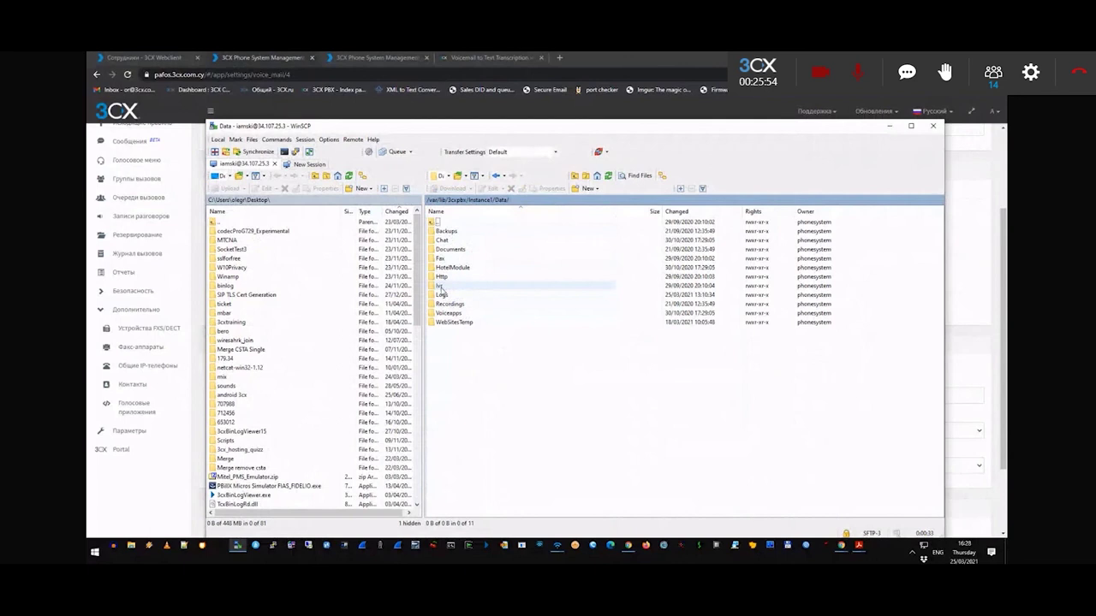
{"action": "double_click", "coordinate": [440, 287]}
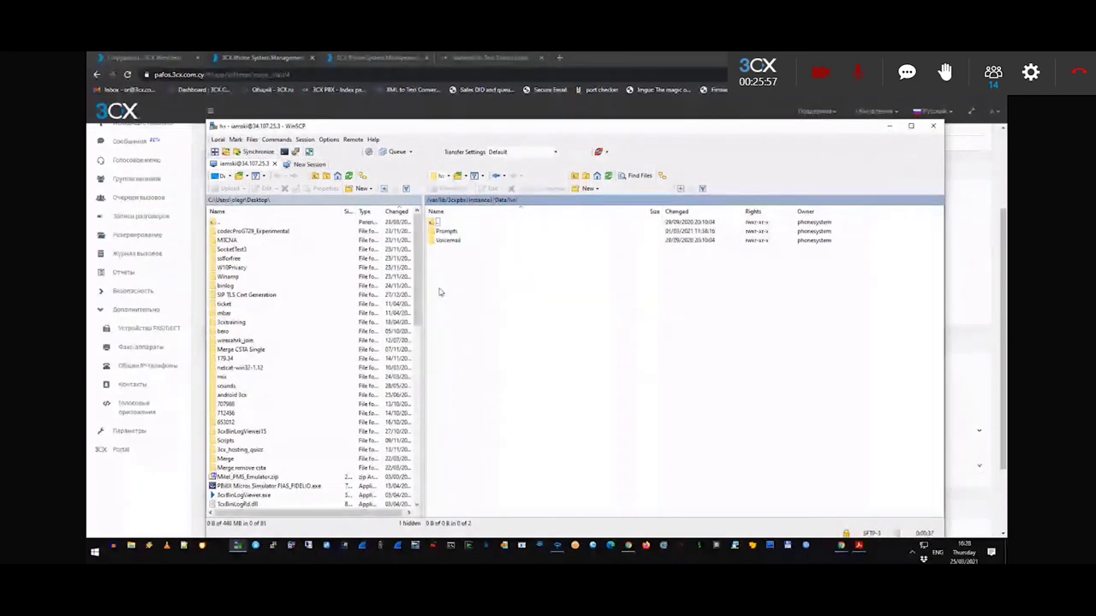
{"action": "double_click", "coordinate": [447, 240]}
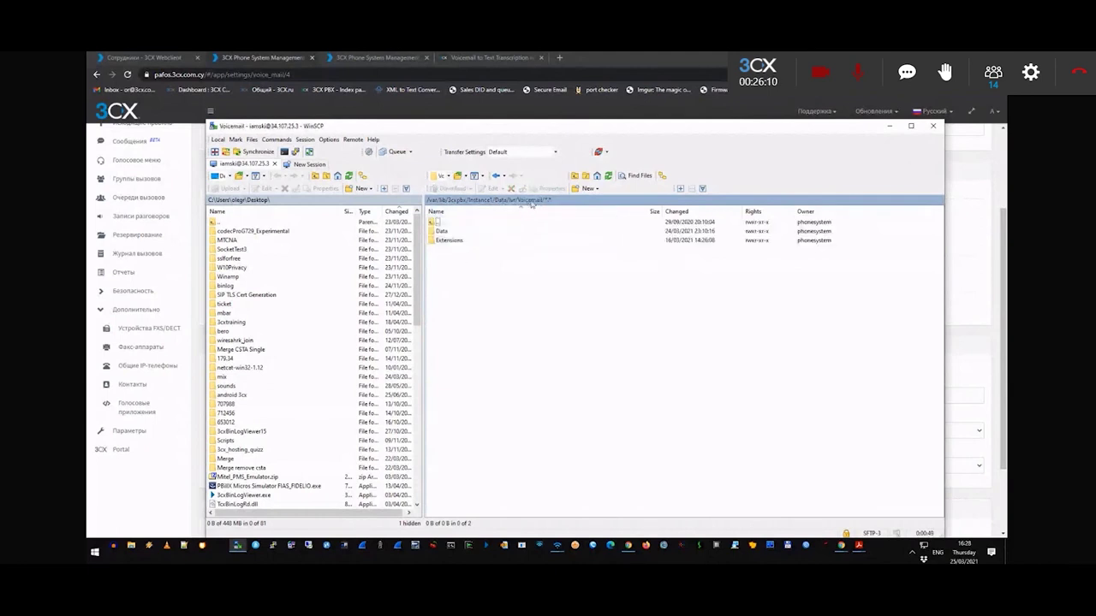
Step: Examine the per-extension greeting folders inside the Voicemail folder's Data directory
{"action": "double_click", "coordinate": [441, 231]}
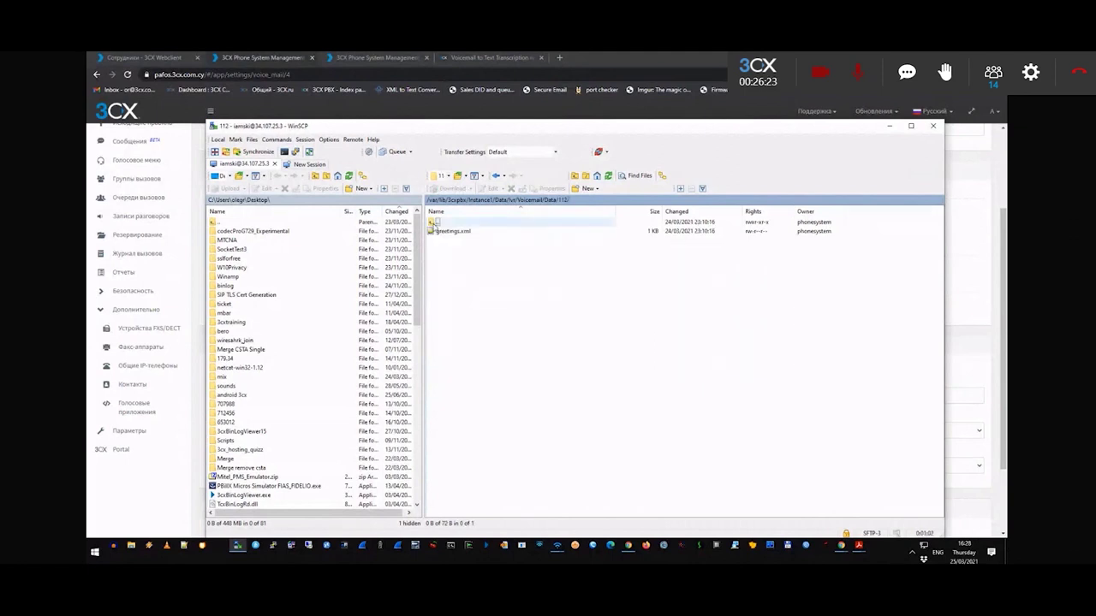
{"action": "double_click", "coordinate": [434, 223]}
{"action": "double_click", "coordinate": [436, 235]}
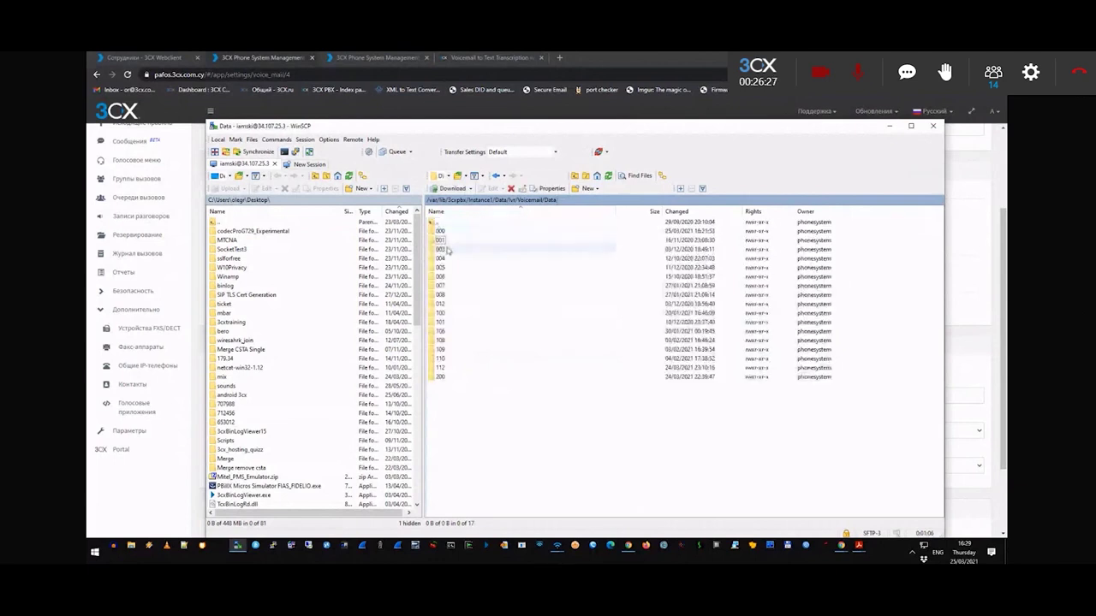
{"action": "double_click", "coordinate": [440, 253]}
{"action": "double_click", "coordinate": [433, 222]}
Step: Examine the voice message WAV and XML files stored for extension 004 in the Voicemail folder's Extensions directory
{"action": "double_click", "coordinate": [433, 222]}
{"action": "double_click", "coordinate": [439, 240]}
{"action": "double_click", "coordinate": [437, 231]}
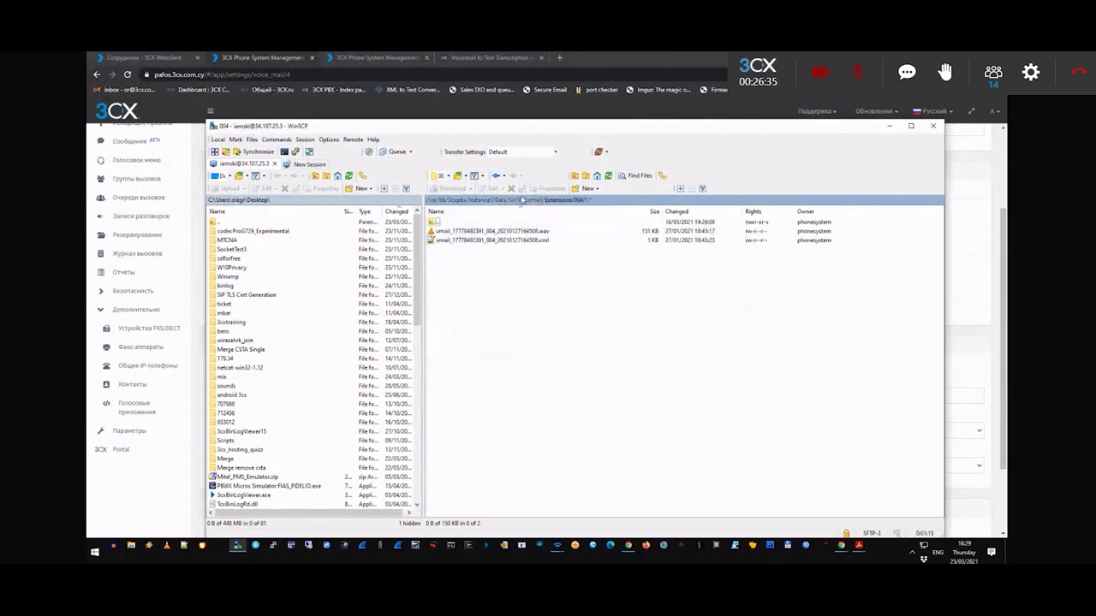
{"action": "left_click", "coordinate": [485, 232]}
{"action": "left_click", "coordinate": [481, 241]}
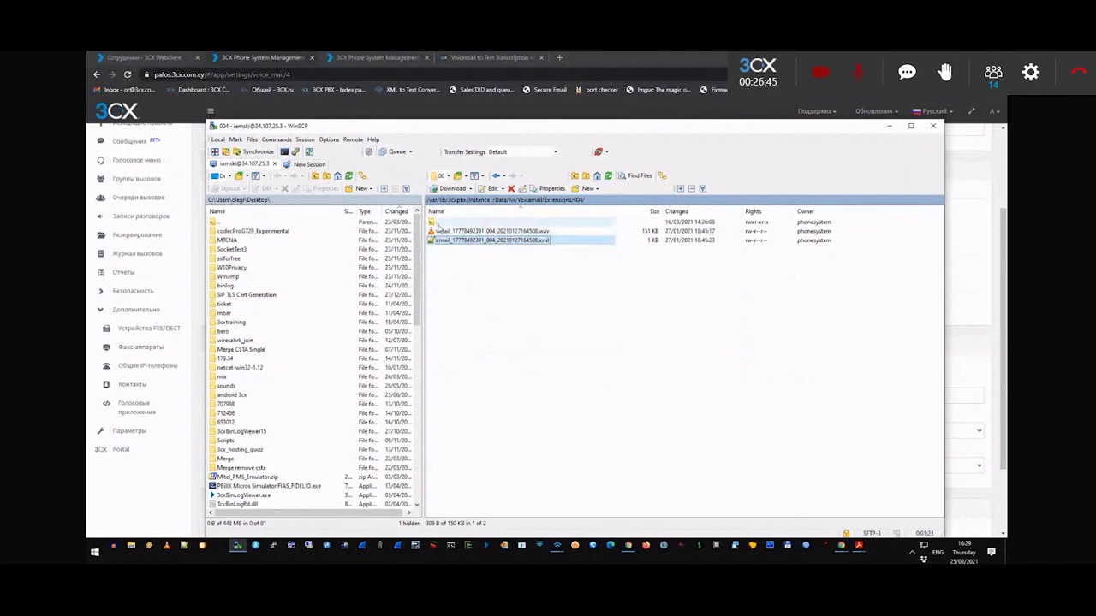
{"action": "double_click", "coordinate": [437, 223]}
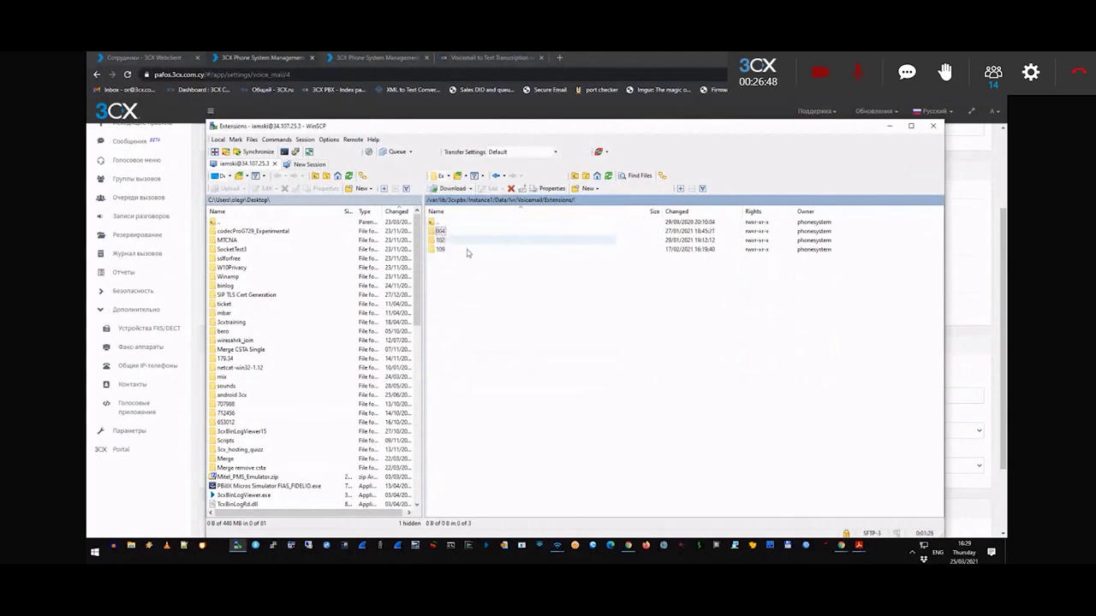
Step: Go back up to the Voicemail folder and copy its path, /var/lib/3cxpbx/Instance1/Data/Ivr/Voicemail
{"action": "double_click", "coordinate": [432, 222]}
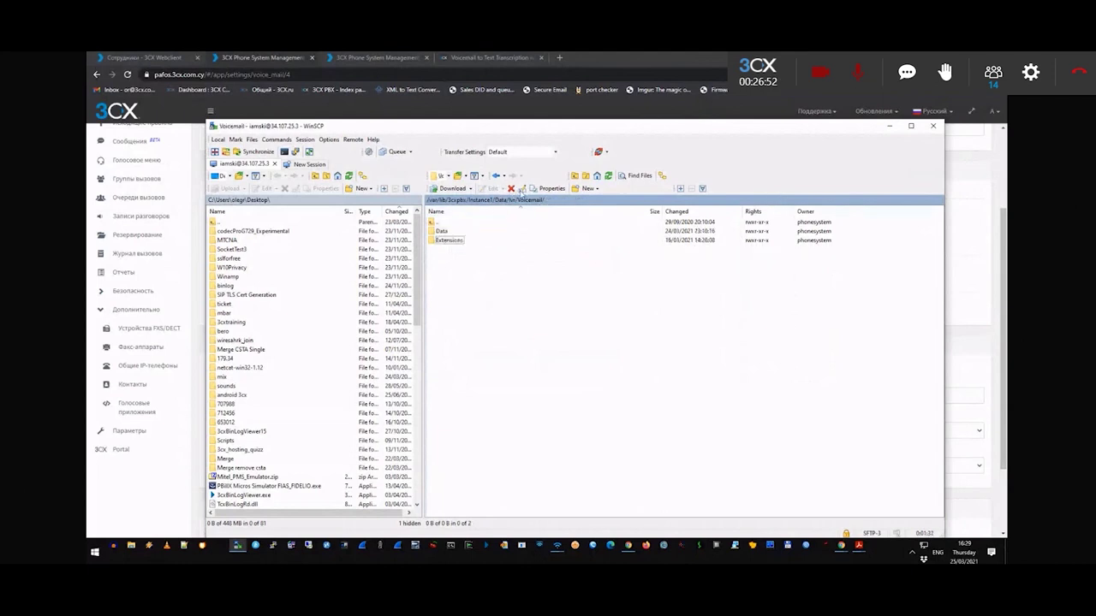
{"action": "right_click", "coordinate": [536, 204]}
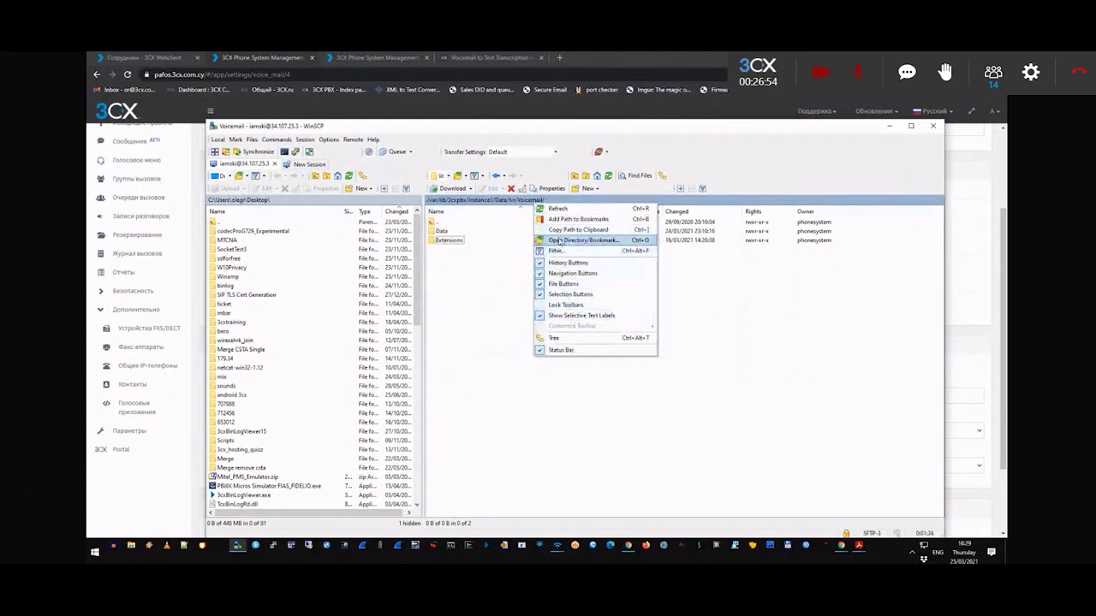
{"action": "left_click", "coordinate": [572, 241]}
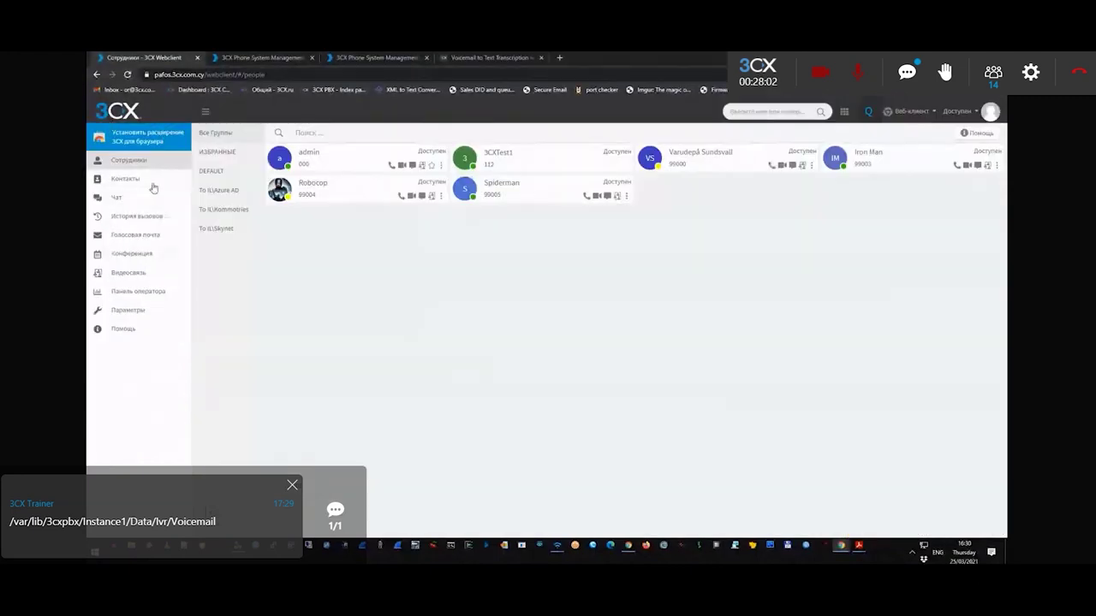
Step: Switch to the 3CX web client, open its voicemail list and dismiss the chat notification
{"action": "left_click", "coordinate": [137, 236]}
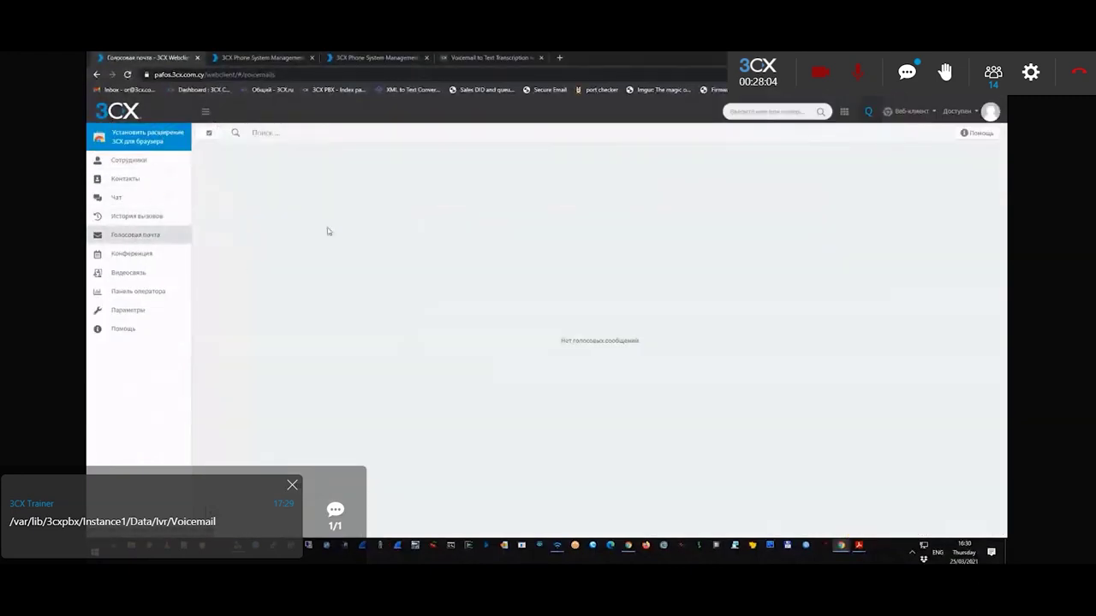
{"action": "left_click", "coordinate": [292, 486]}
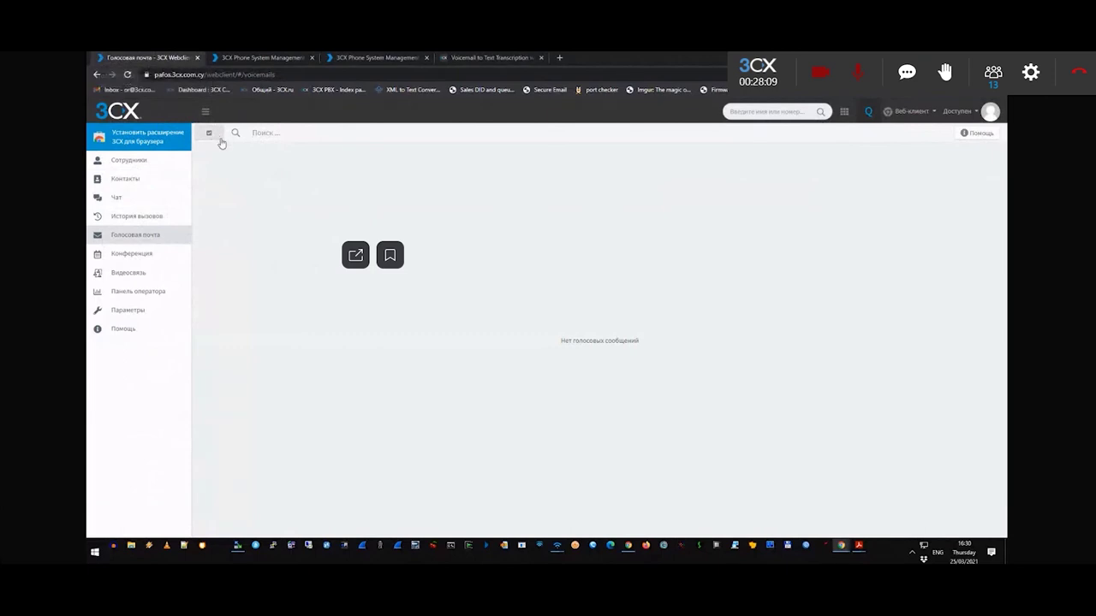